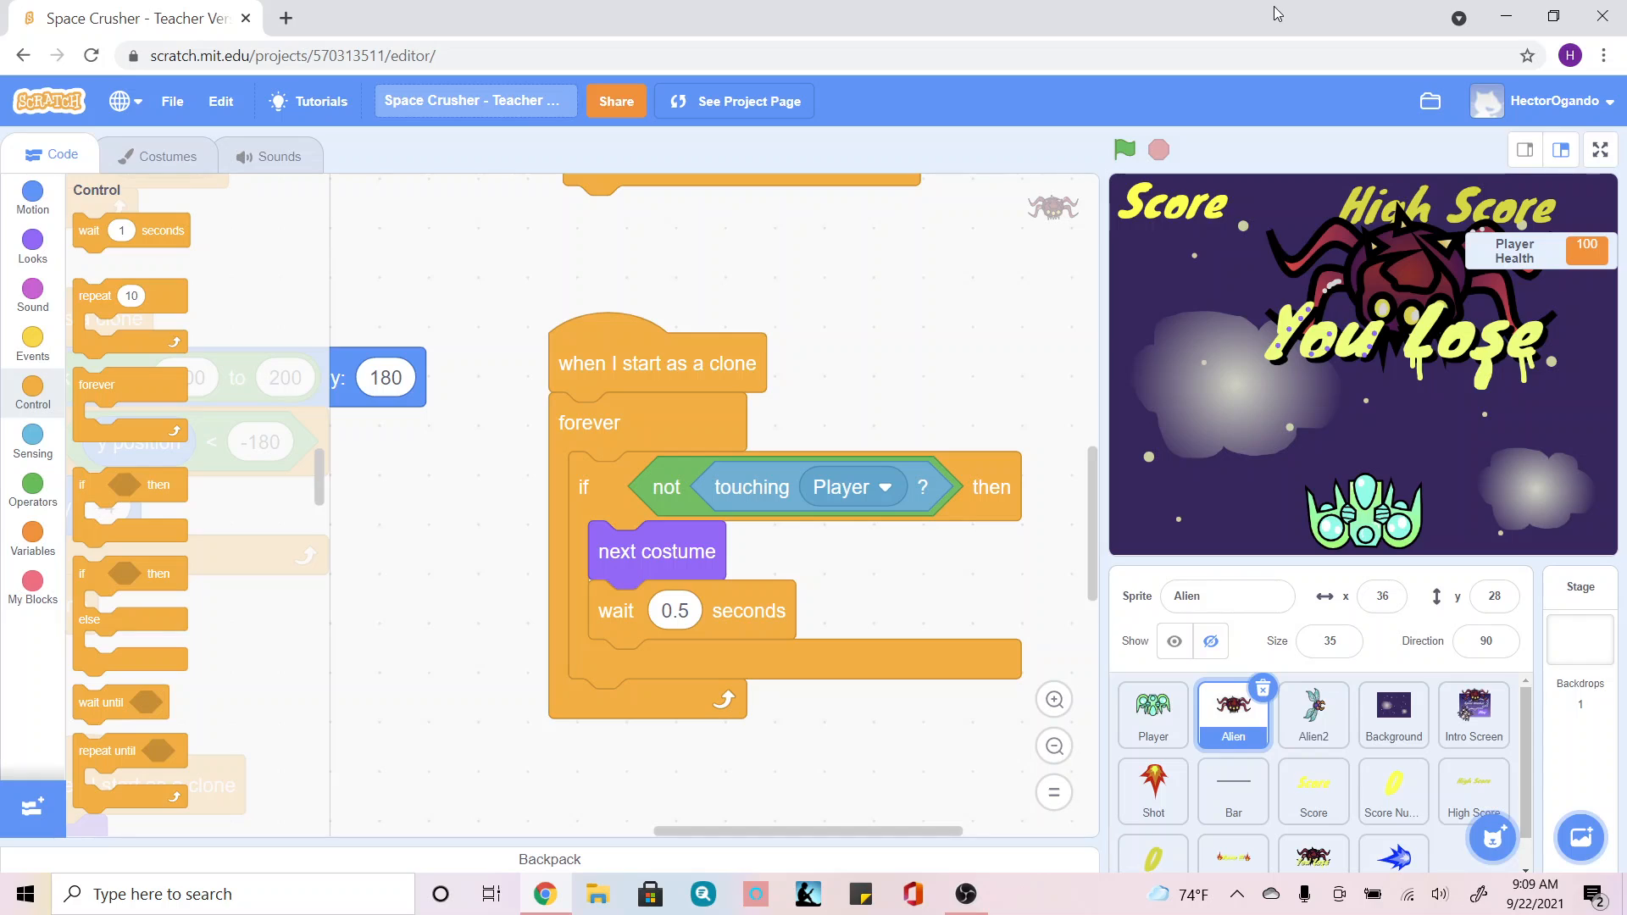
Step: Duplicate the flame costume of the Shot sprite
{"action": "left_click", "coordinate": [1154, 793]}
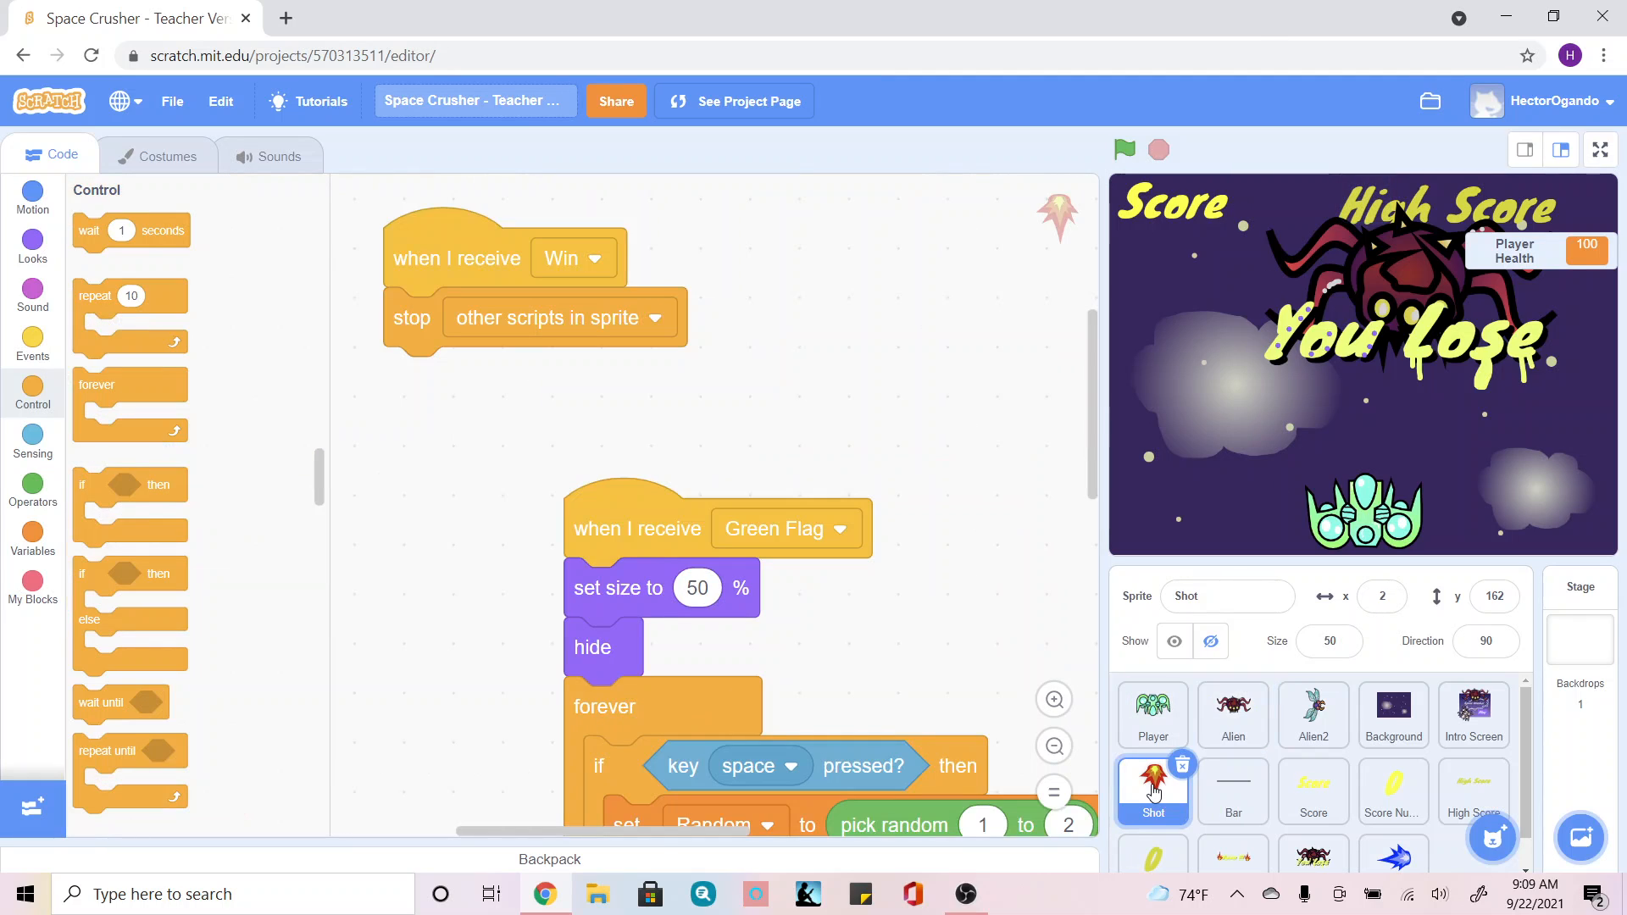
{"action": "left_click", "coordinate": [141, 160]}
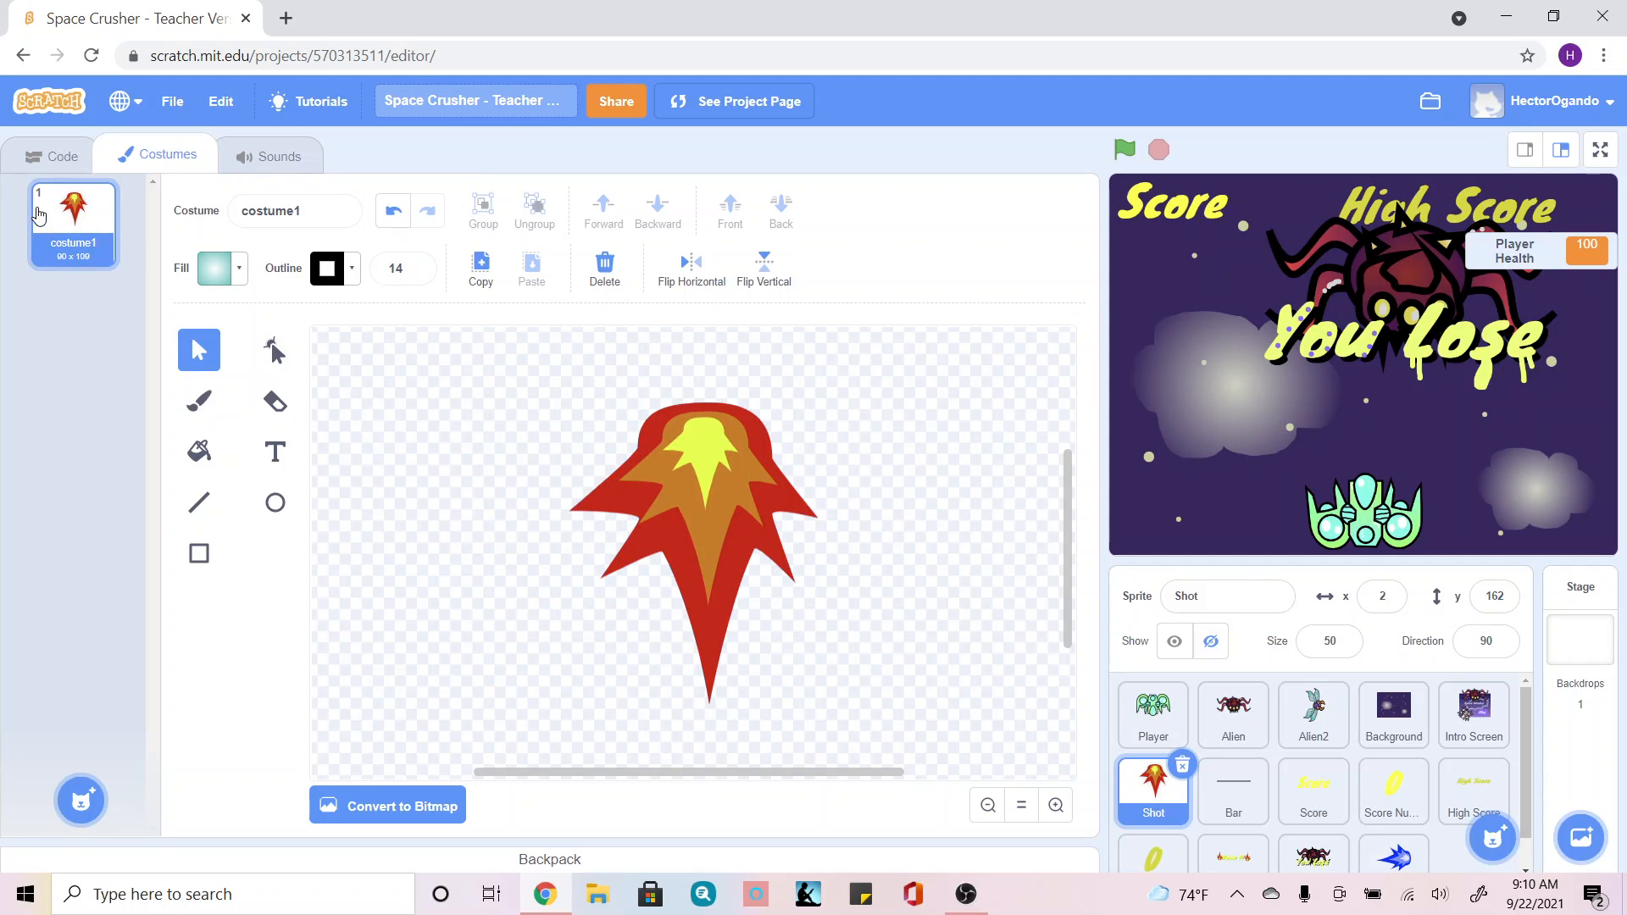
{"action": "right_click", "coordinate": [73, 235]}
{"action": "left_click", "coordinate": [98, 255]}
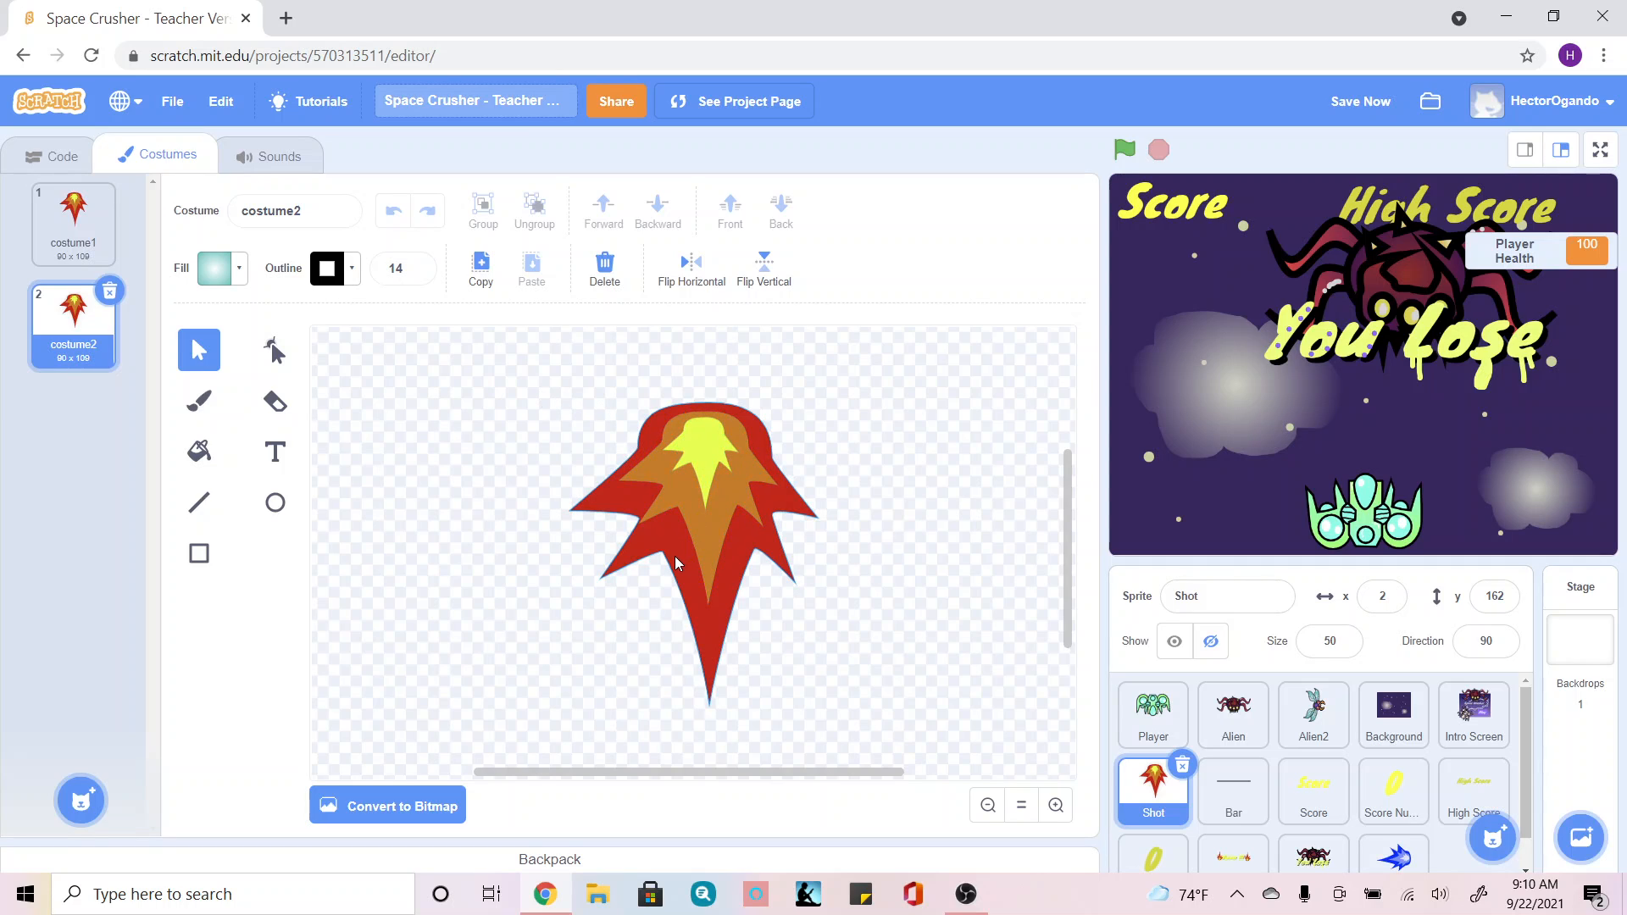
{"action": "left_click_drag", "start_coordinate": [545, 370], "coordinate": [882, 709]}
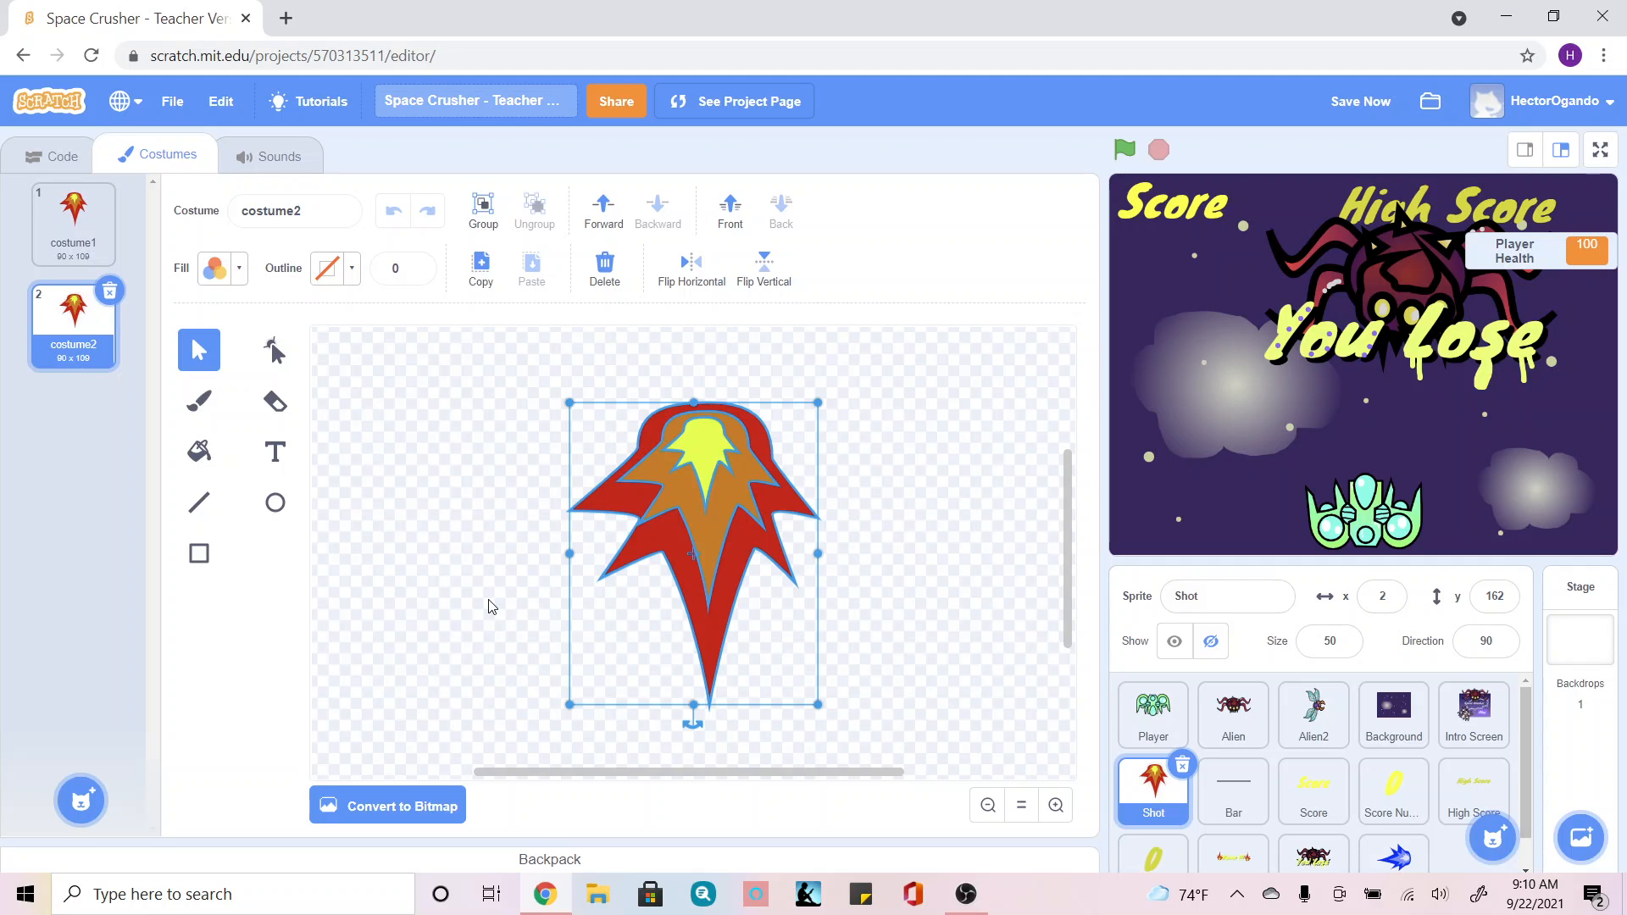
{"action": "left_click", "coordinate": [490, 574]}
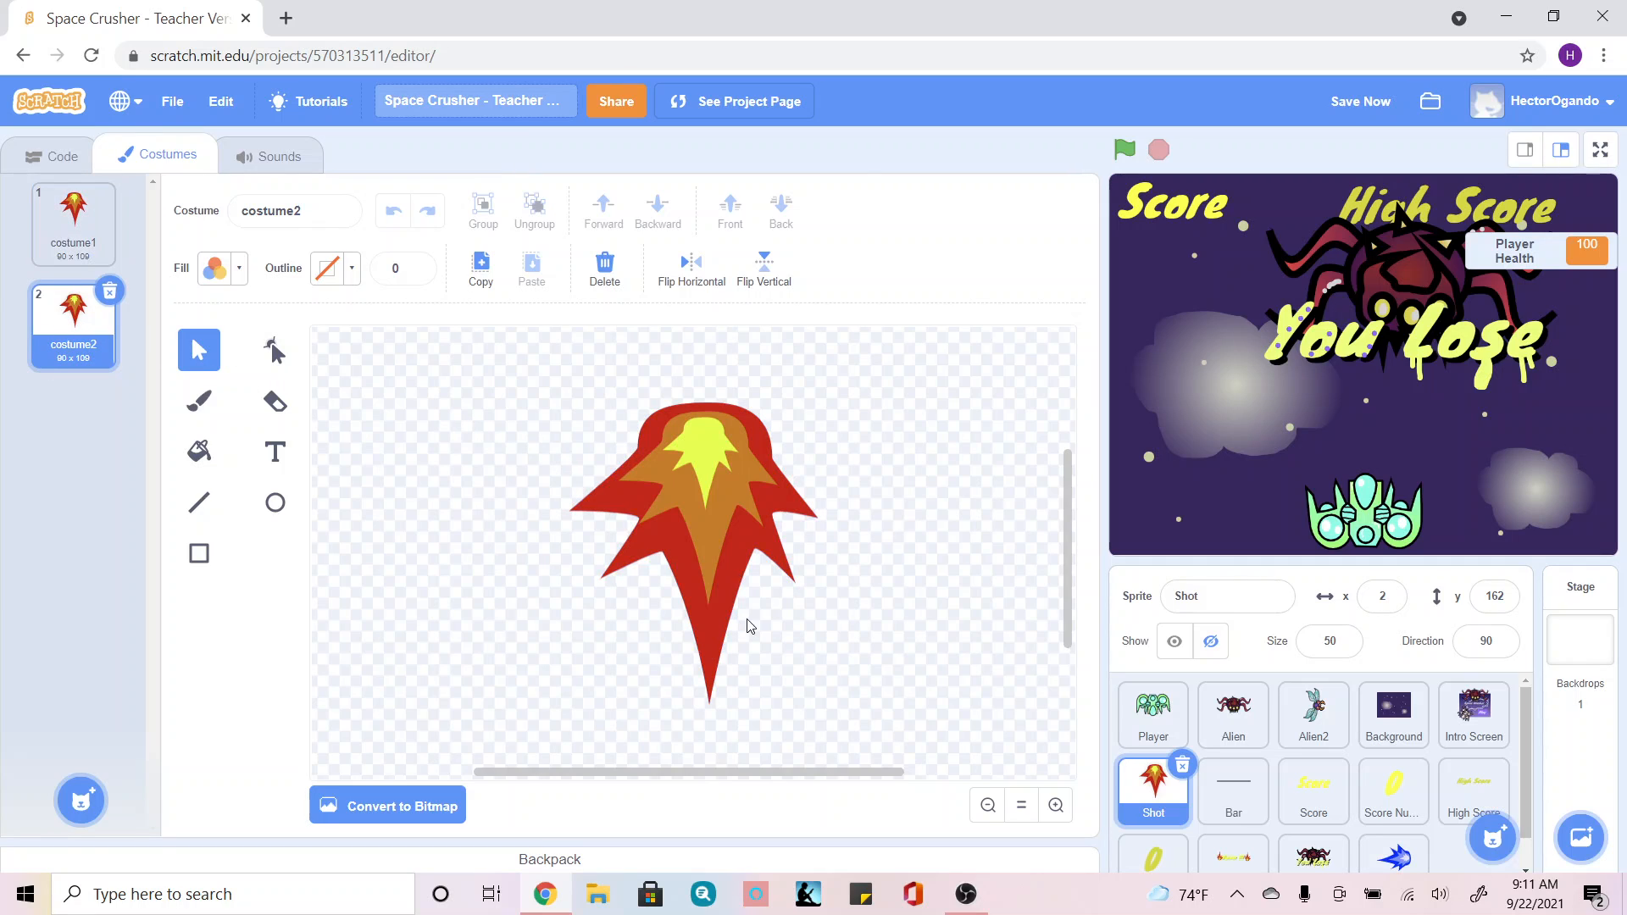
Step: In costume2, set the fill saturation of the yellow inner flame to 73 and the orange middle flame to 76
{"action": "left_click", "coordinate": [708, 452]}
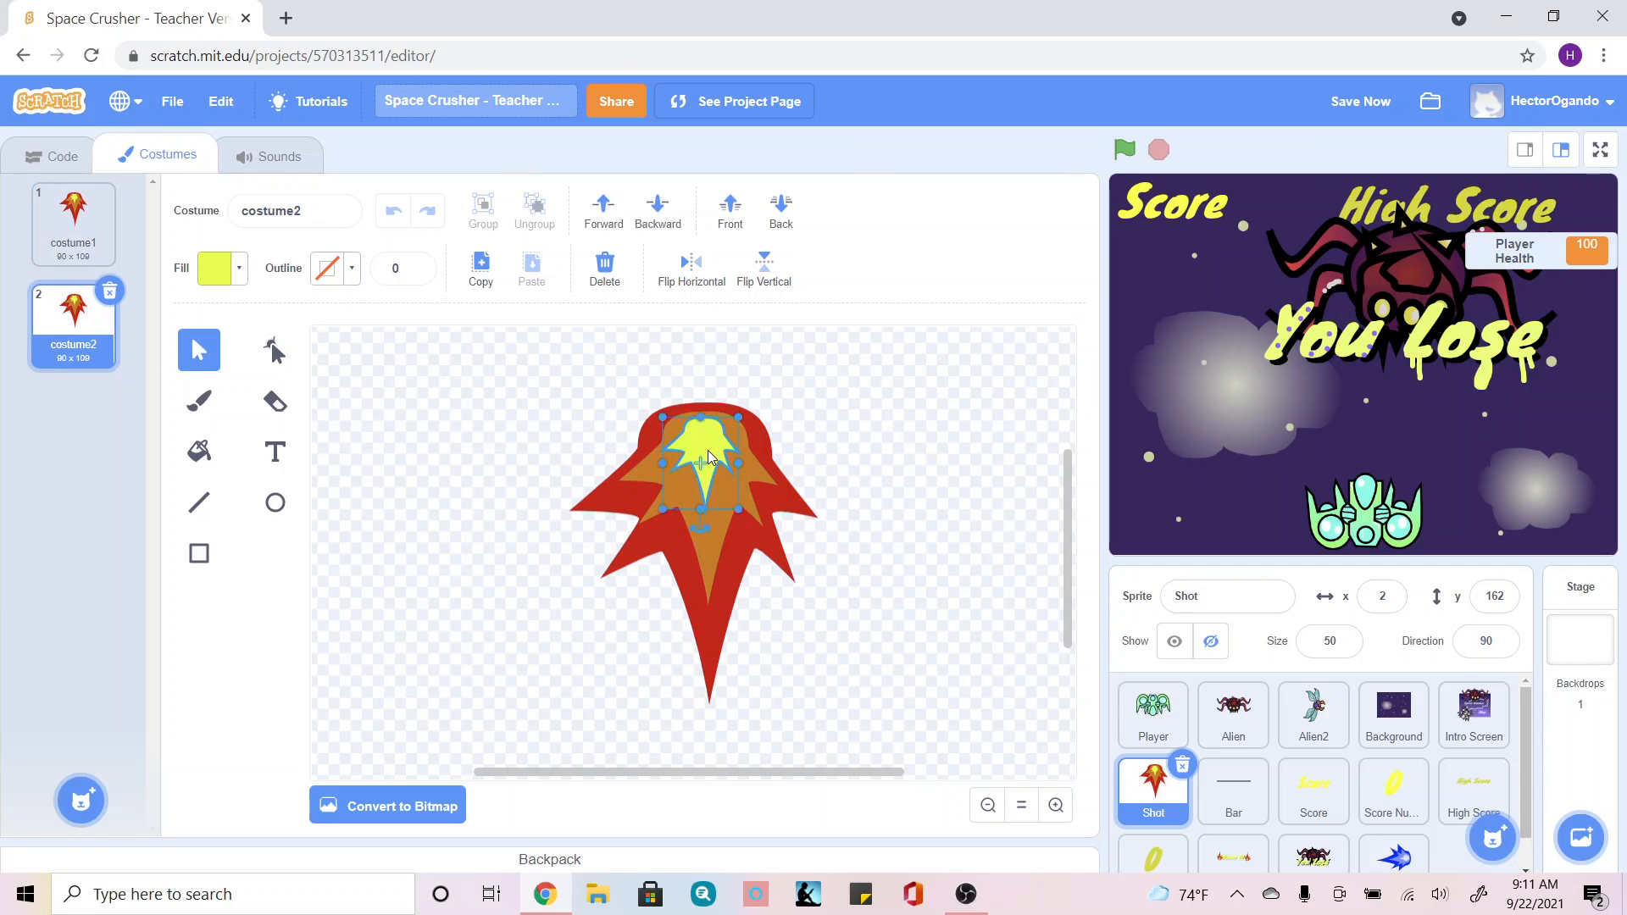
{"action": "left_click", "coordinate": [238, 273]}
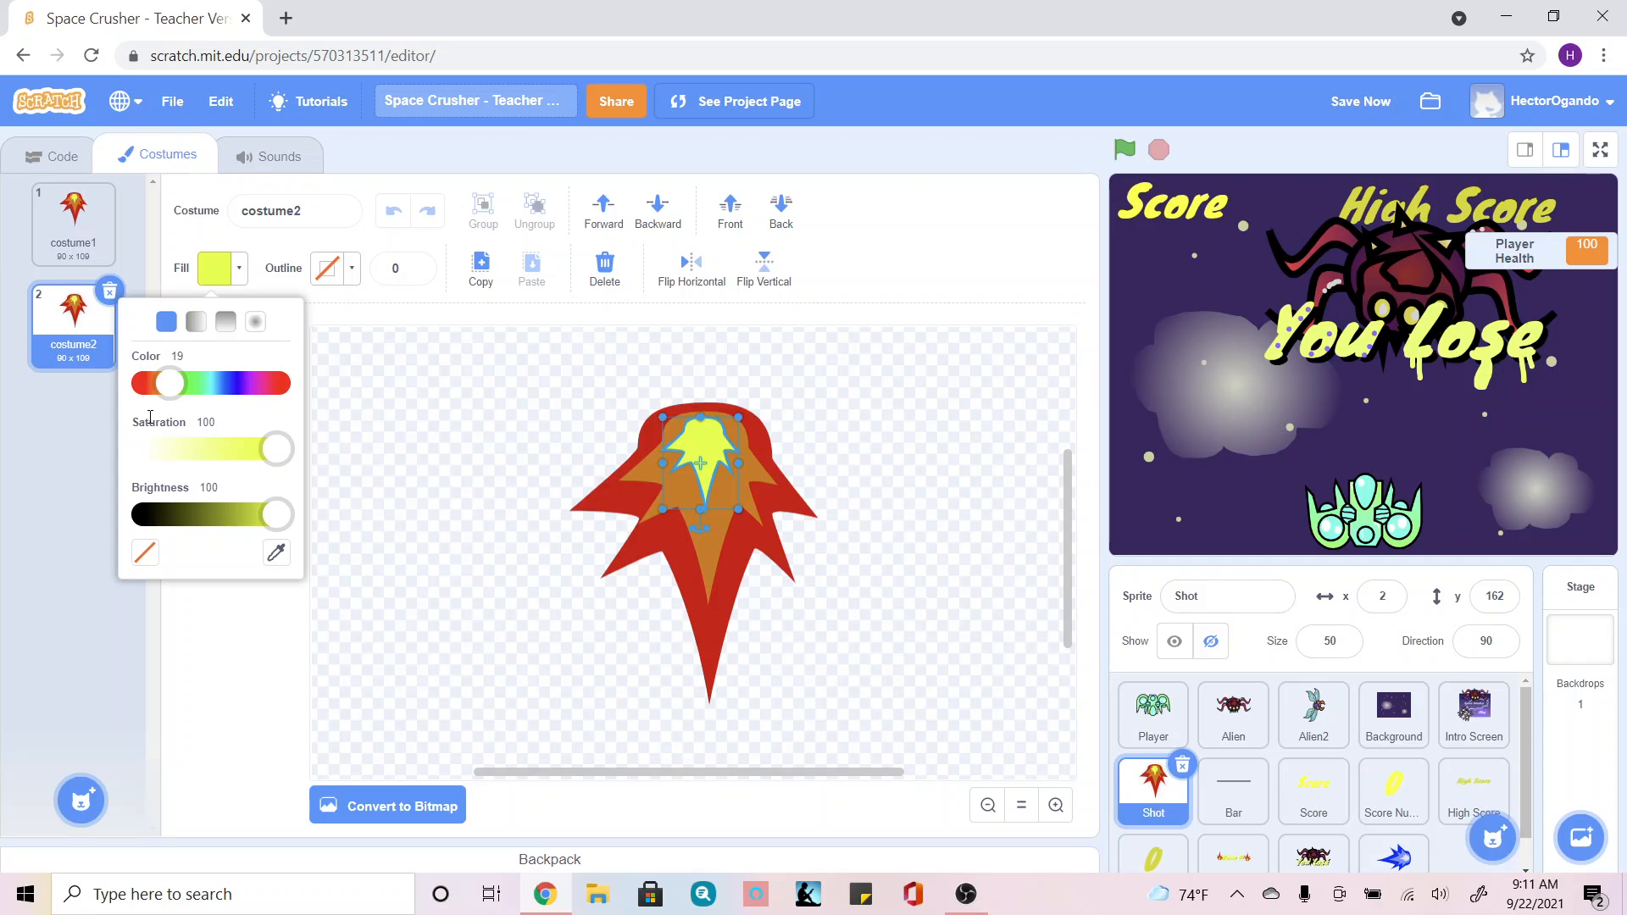
{"action": "left_click", "coordinate": [243, 451]}
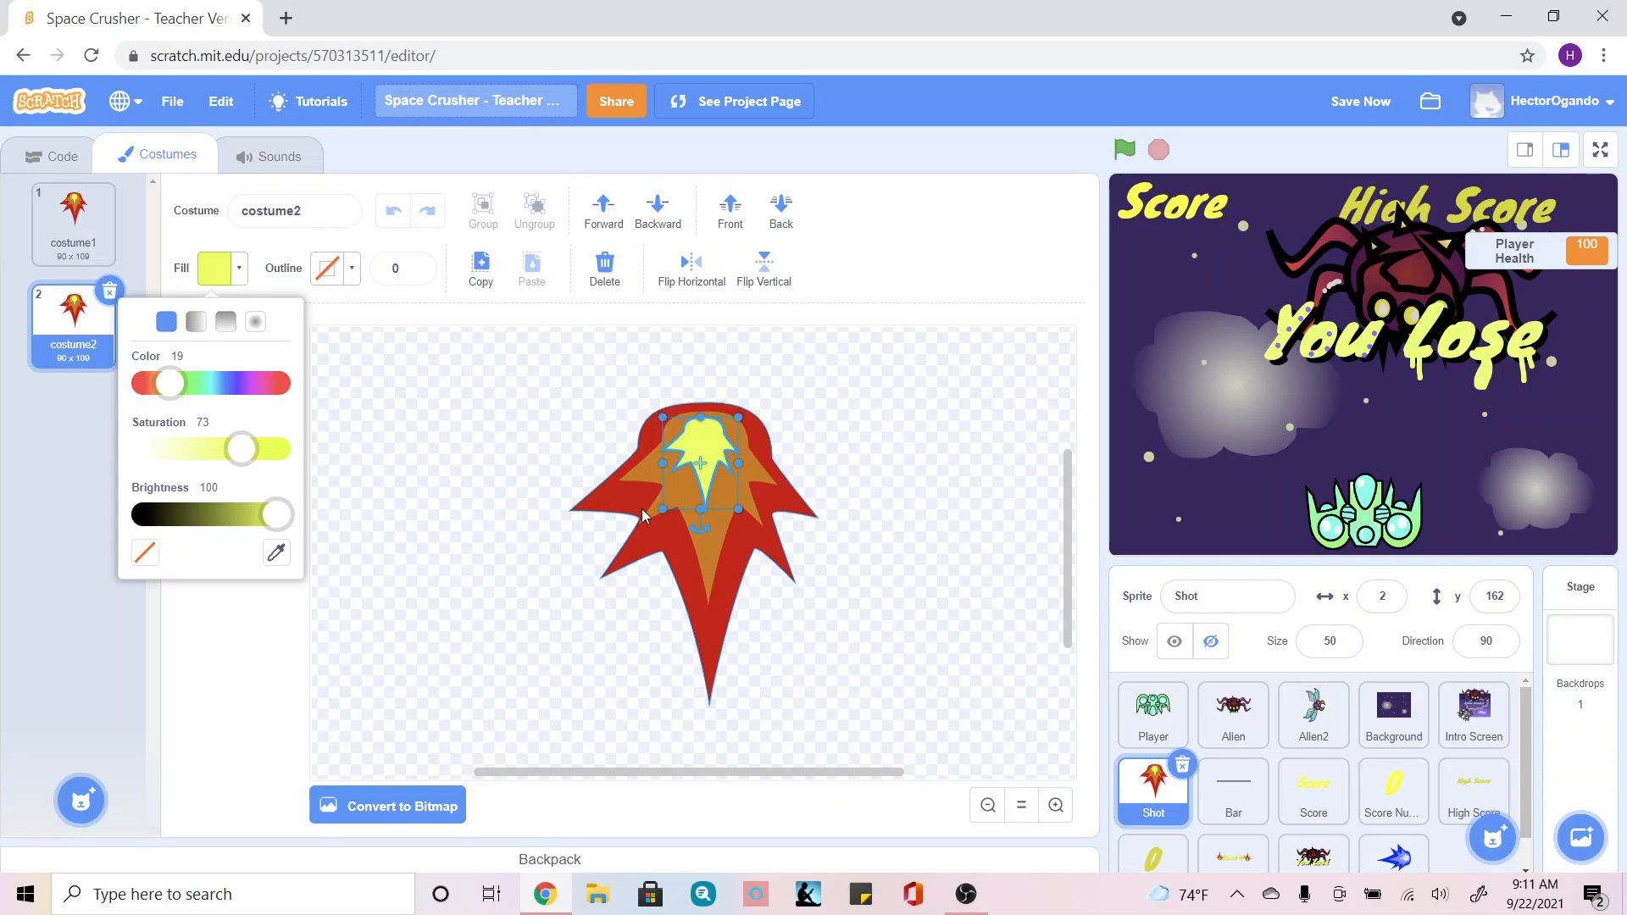
{"action": "left_click", "coordinate": [710, 535]}
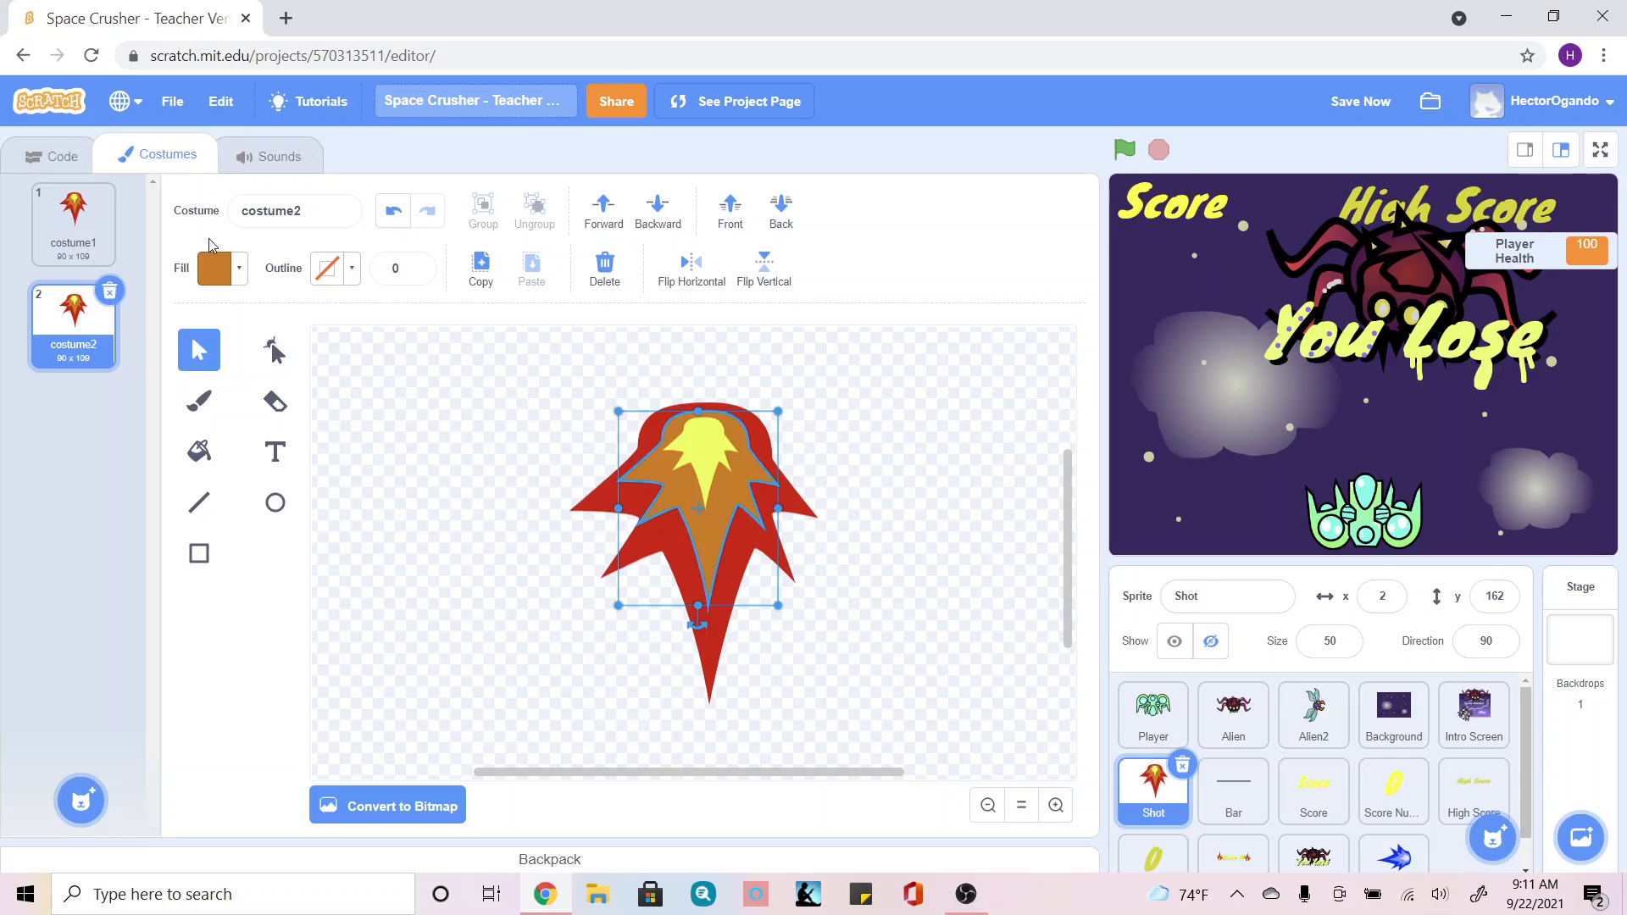
{"action": "left_click", "coordinate": [214, 268]}
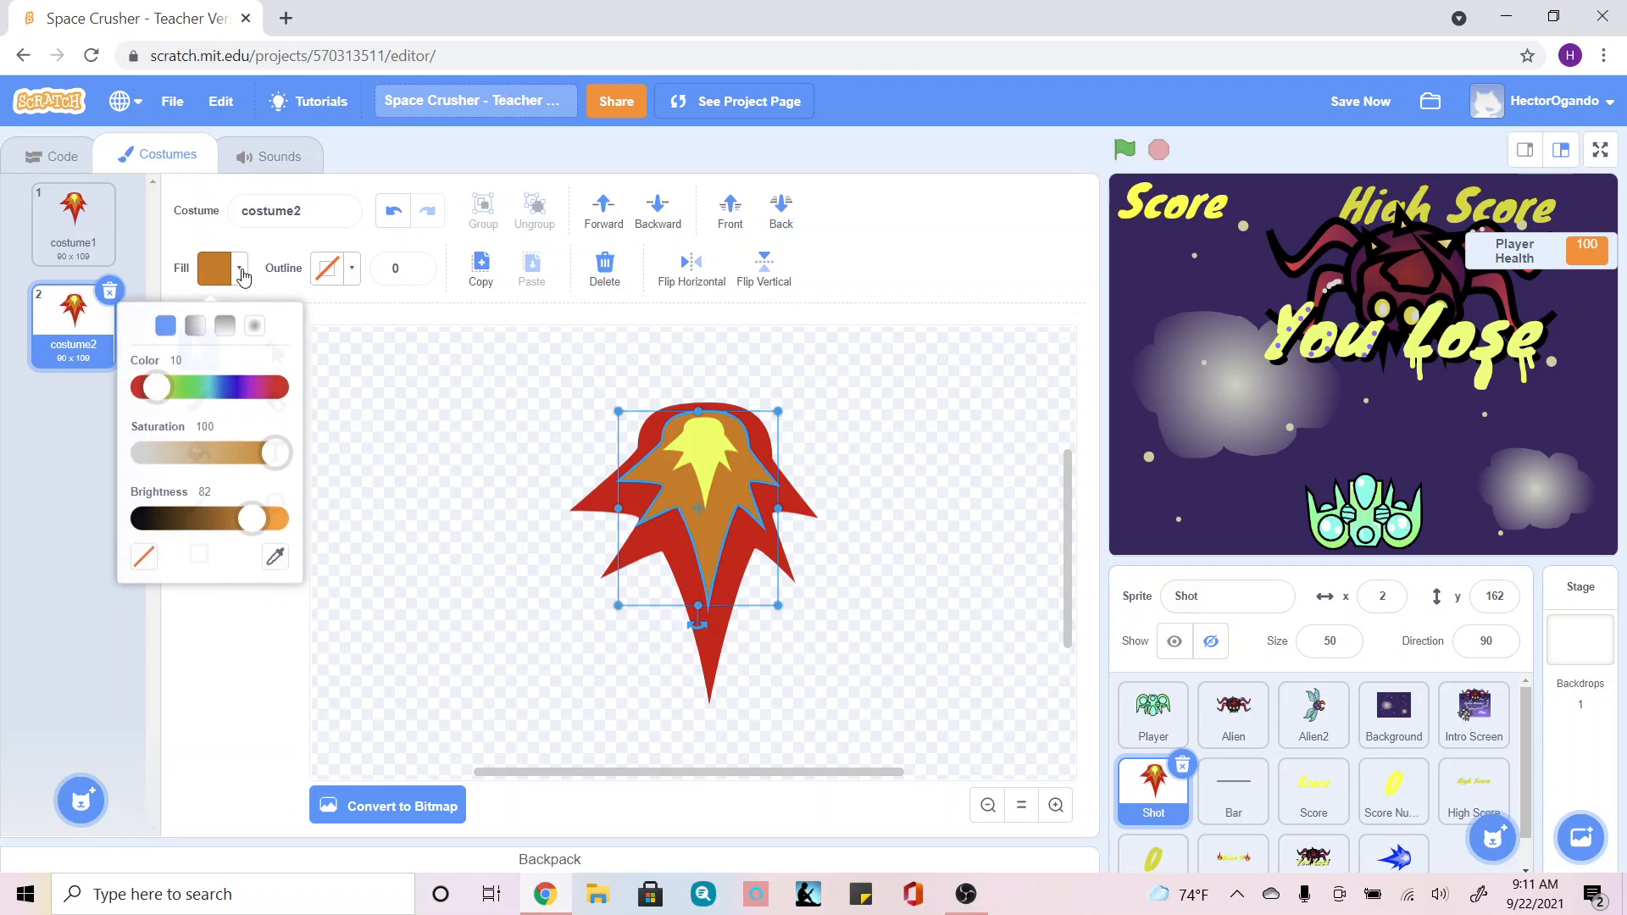
{"action": "left_click", "coordinate": [246, 449]}
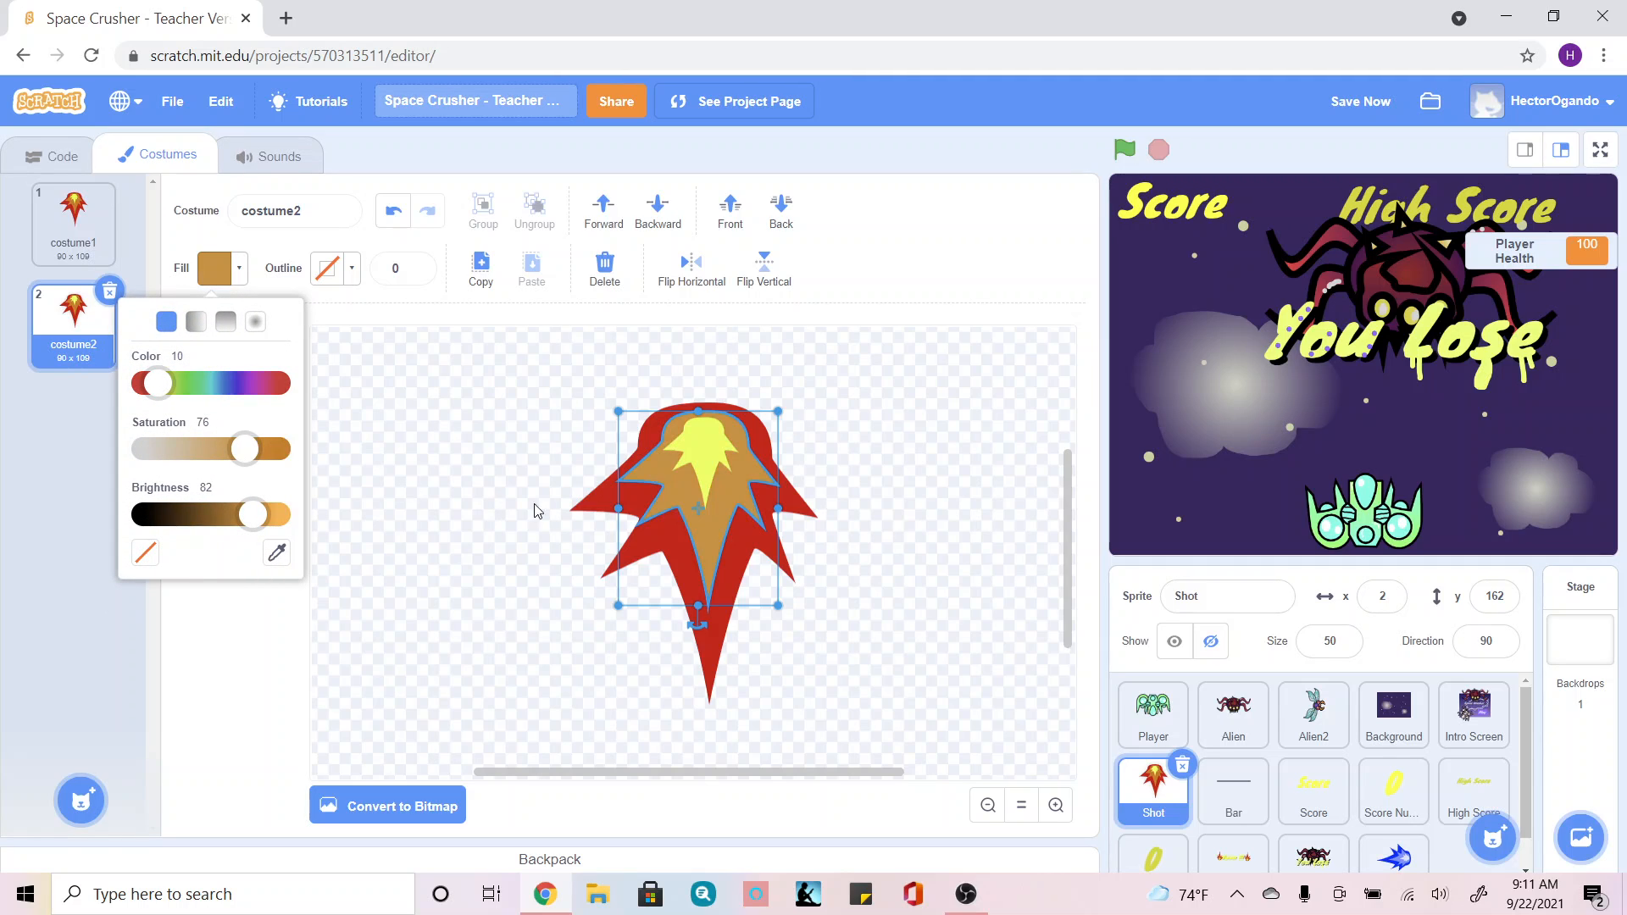
Step: Set the fill saturation of the red outer flame in costume2 to 76
{"action": "left_click", "coordinate": [704, 639]}
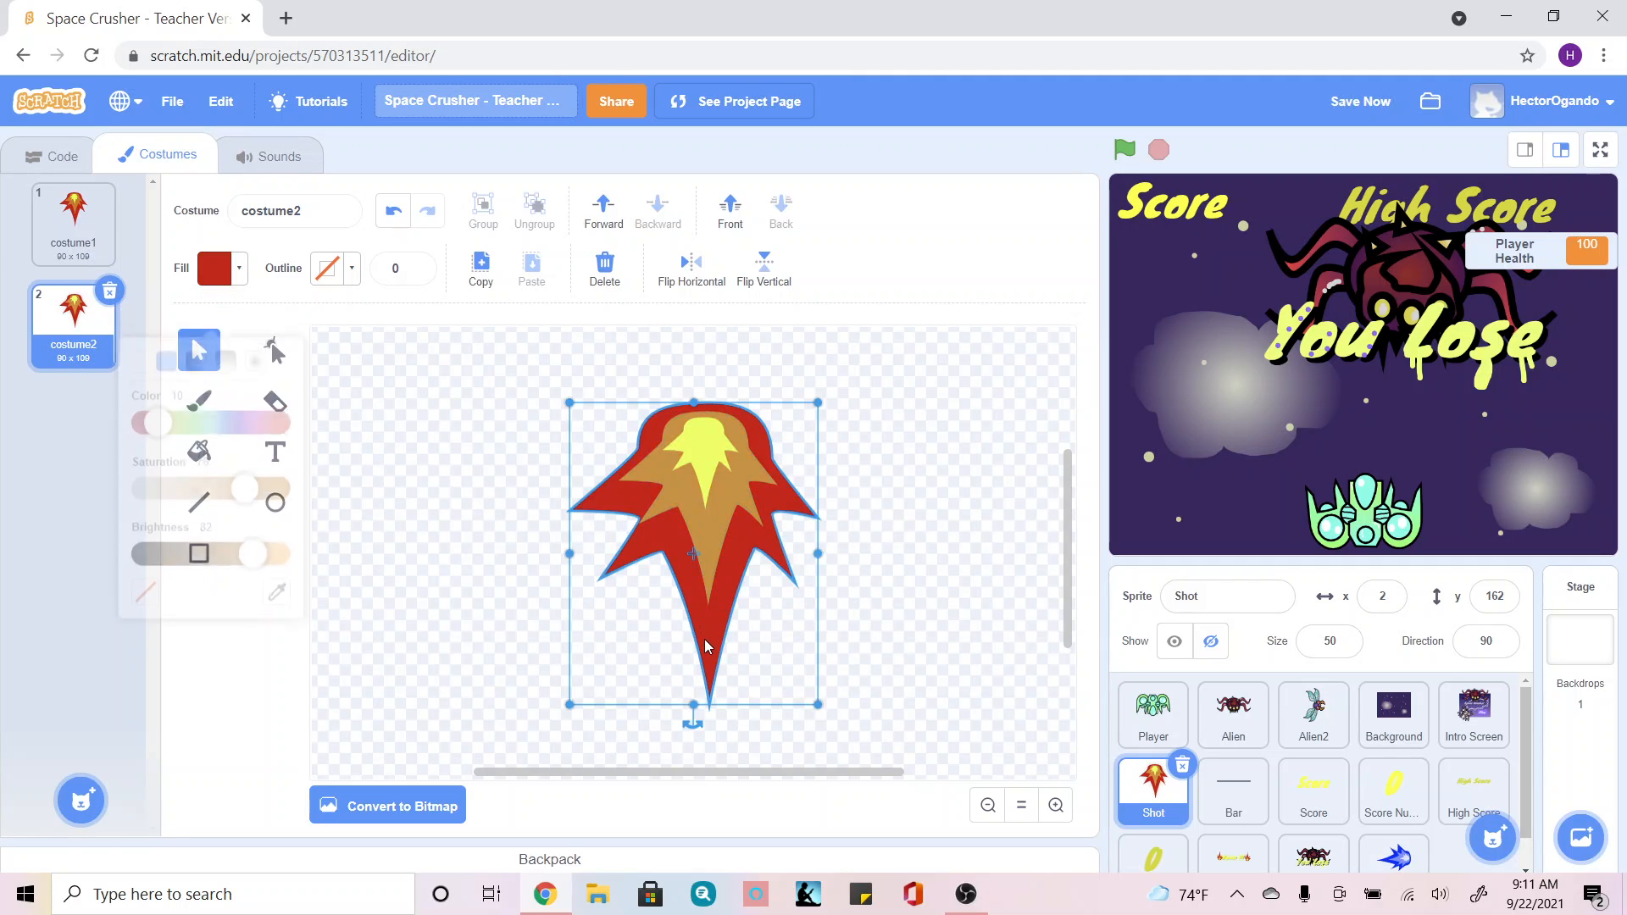
{"action": "left_click", "coordinate": [240, 273]}
{"action": "left_click", "coordinate": [246, 449]}
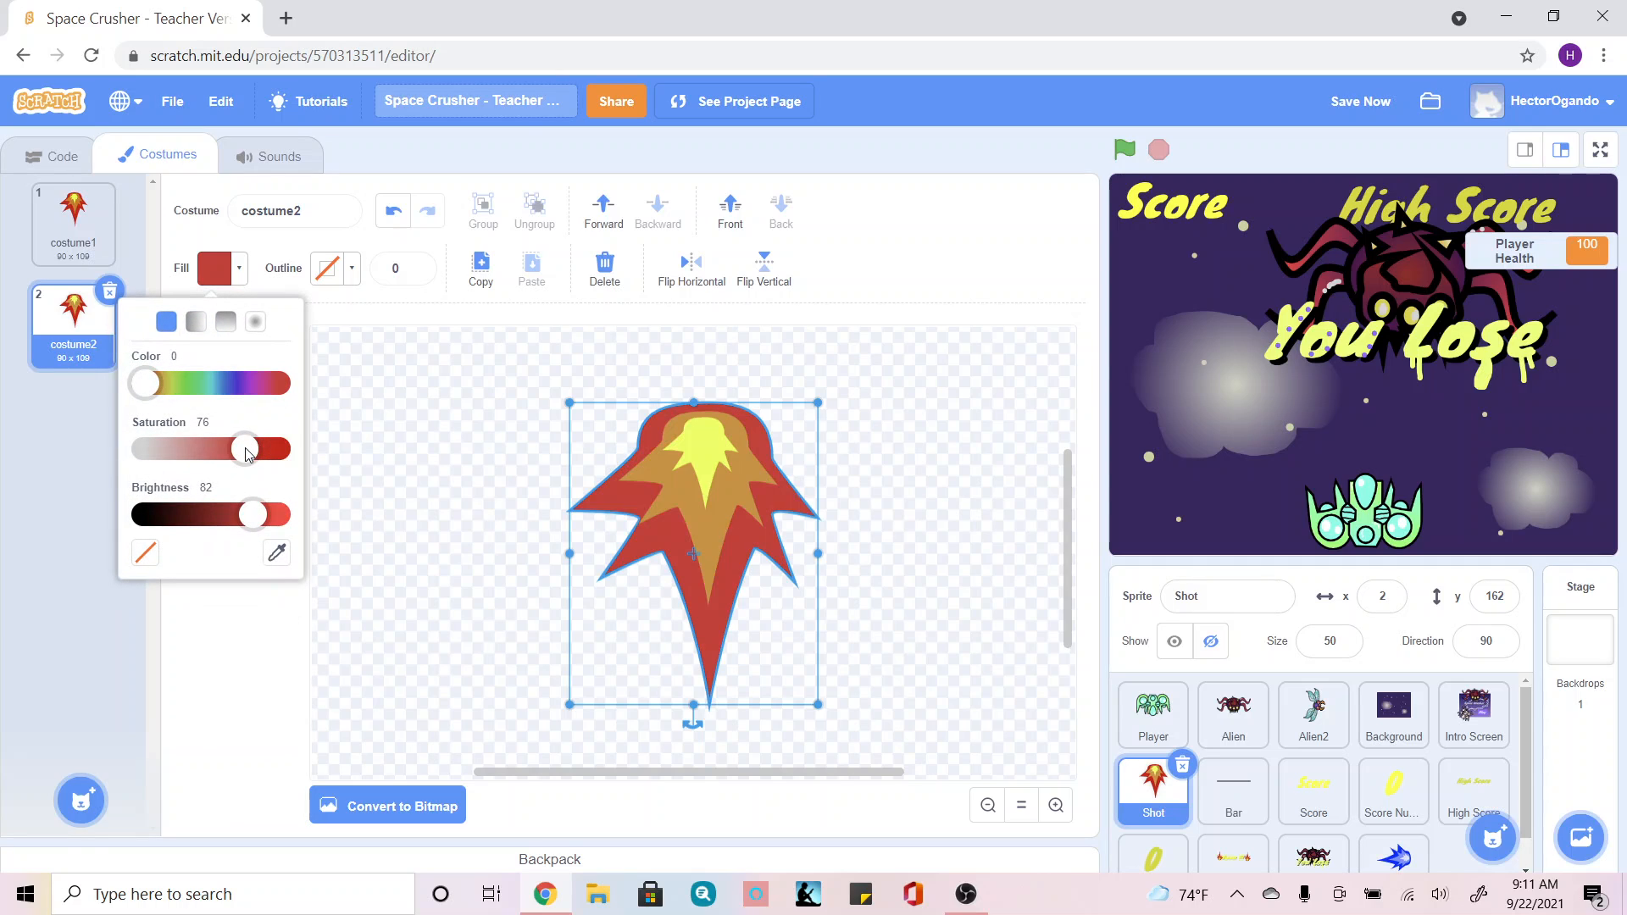
{"action": "left_click", "coordinate": [331, 550]}
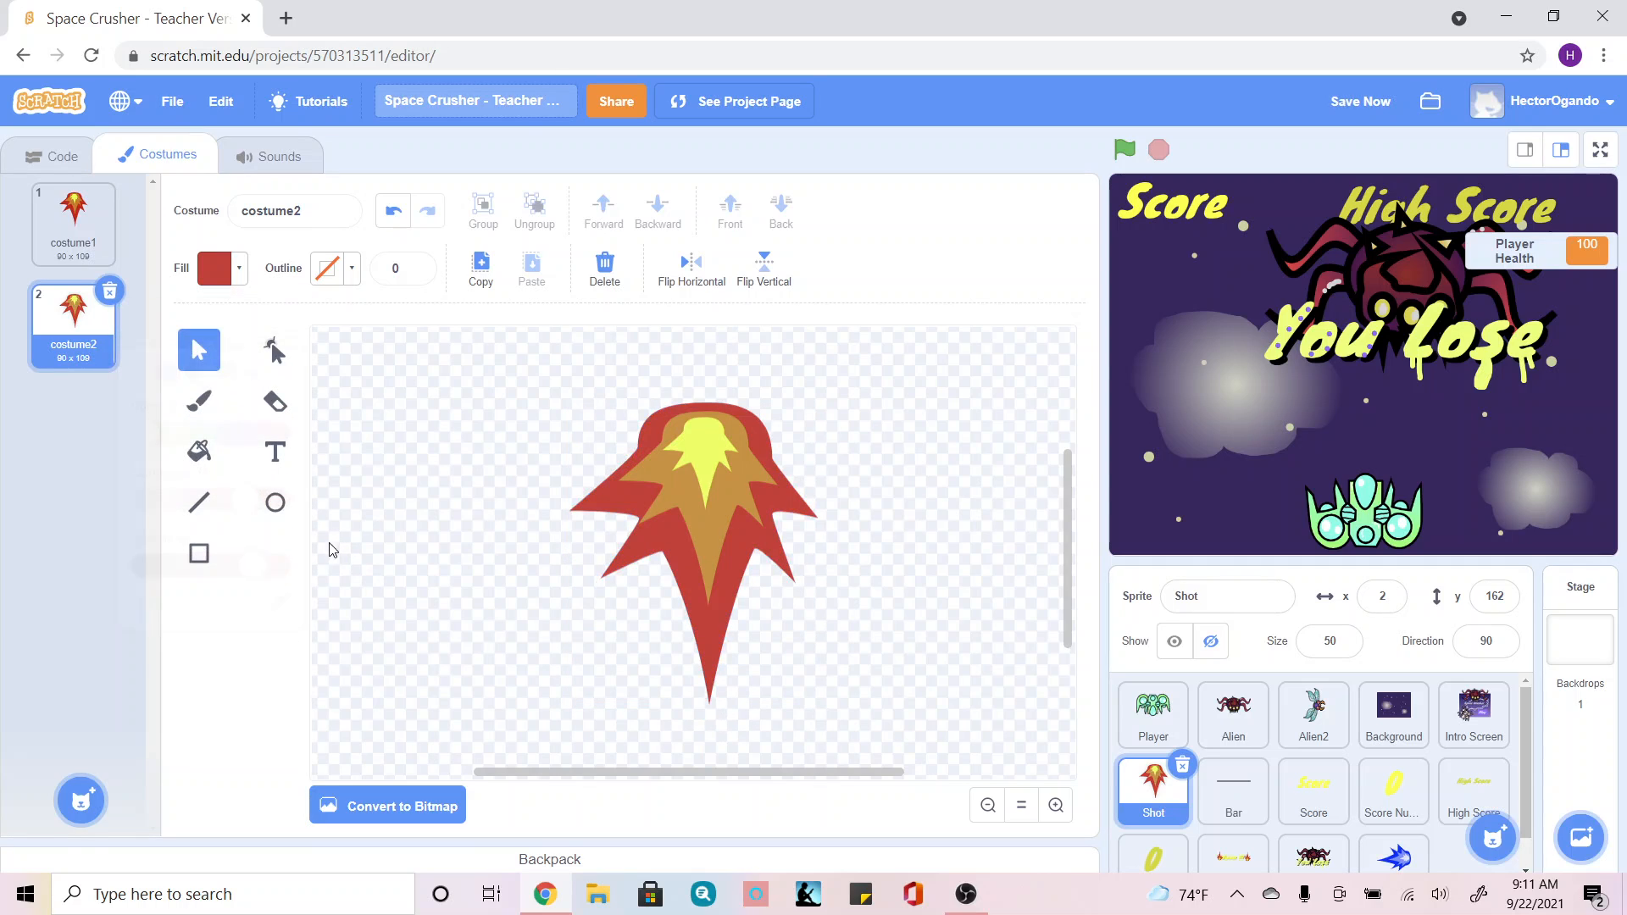
Step: Duplicate costume2 and set the yellow inner flame's fill saturation to 51 in the copy
{"action": "right_click", "coordinate": [65, 349]}
{"action": "left_click", "coordinate": [93, 362]}
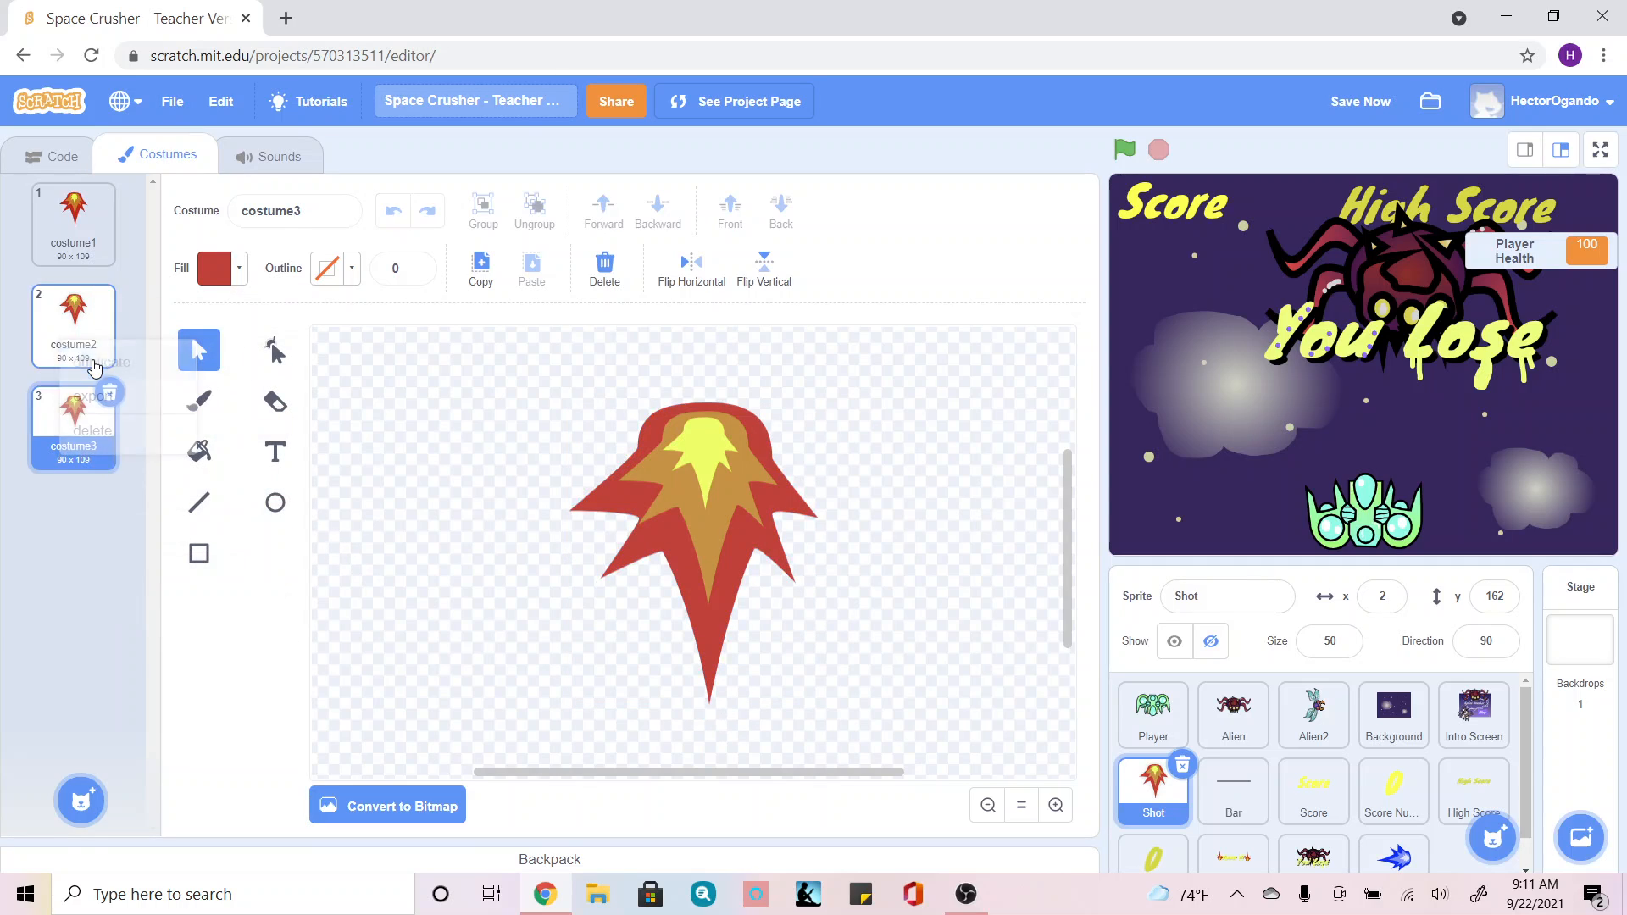
{"action": "left_click", "coordinate": [712, 447]}
{"action": "left_click", "coordinate": [227, 276]}
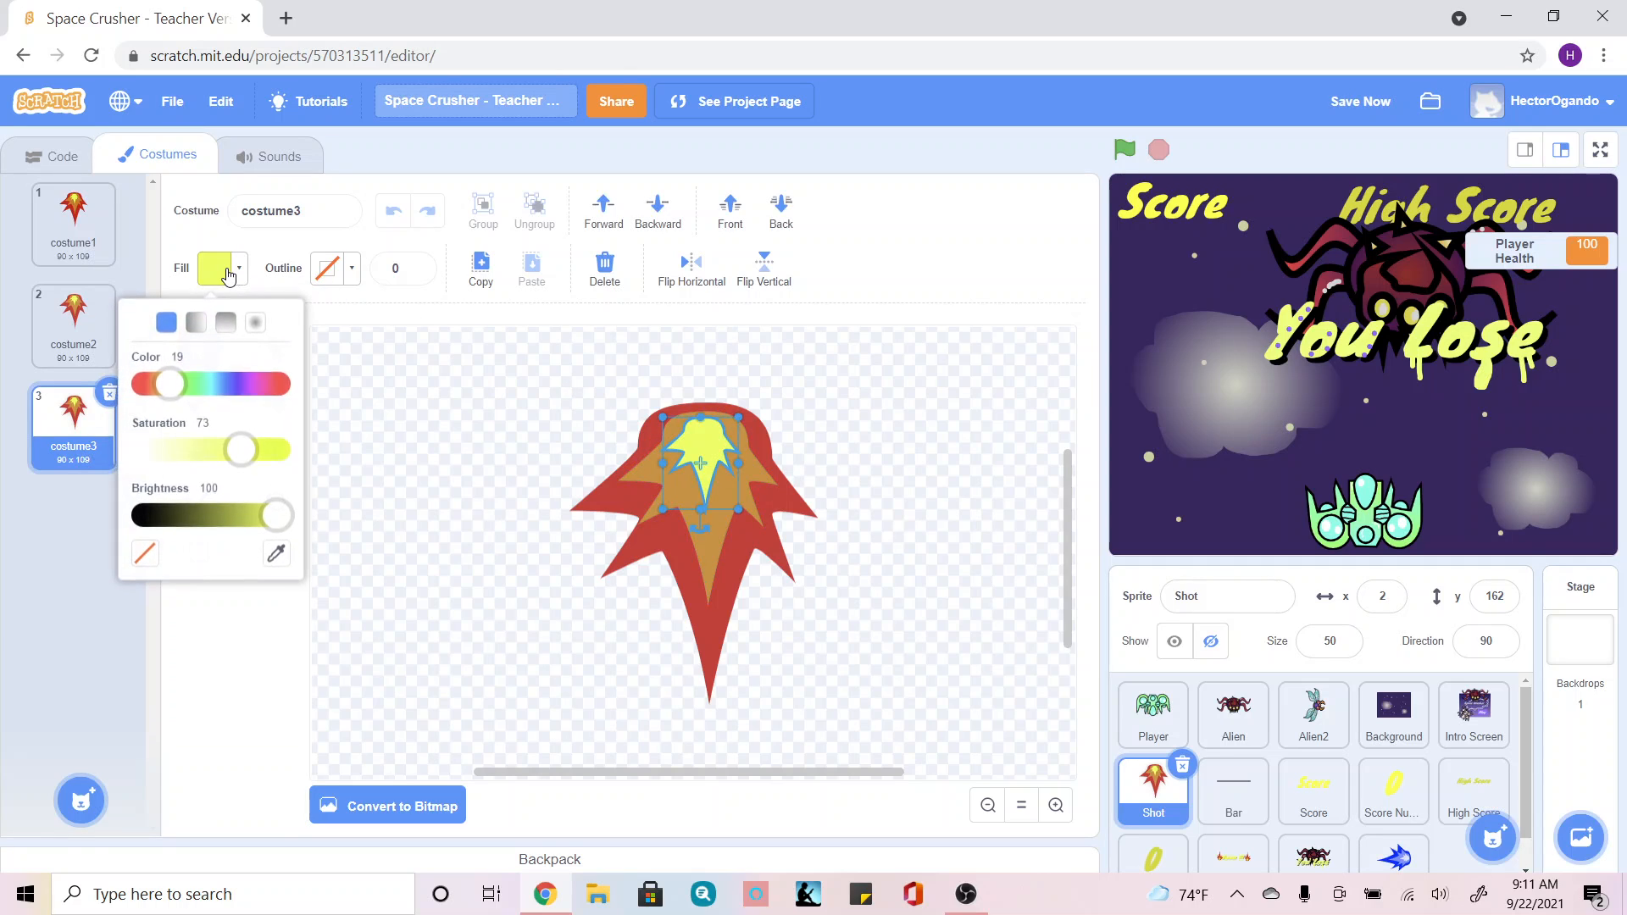
{"action": "left_click", "coordinate": [213, 451]}
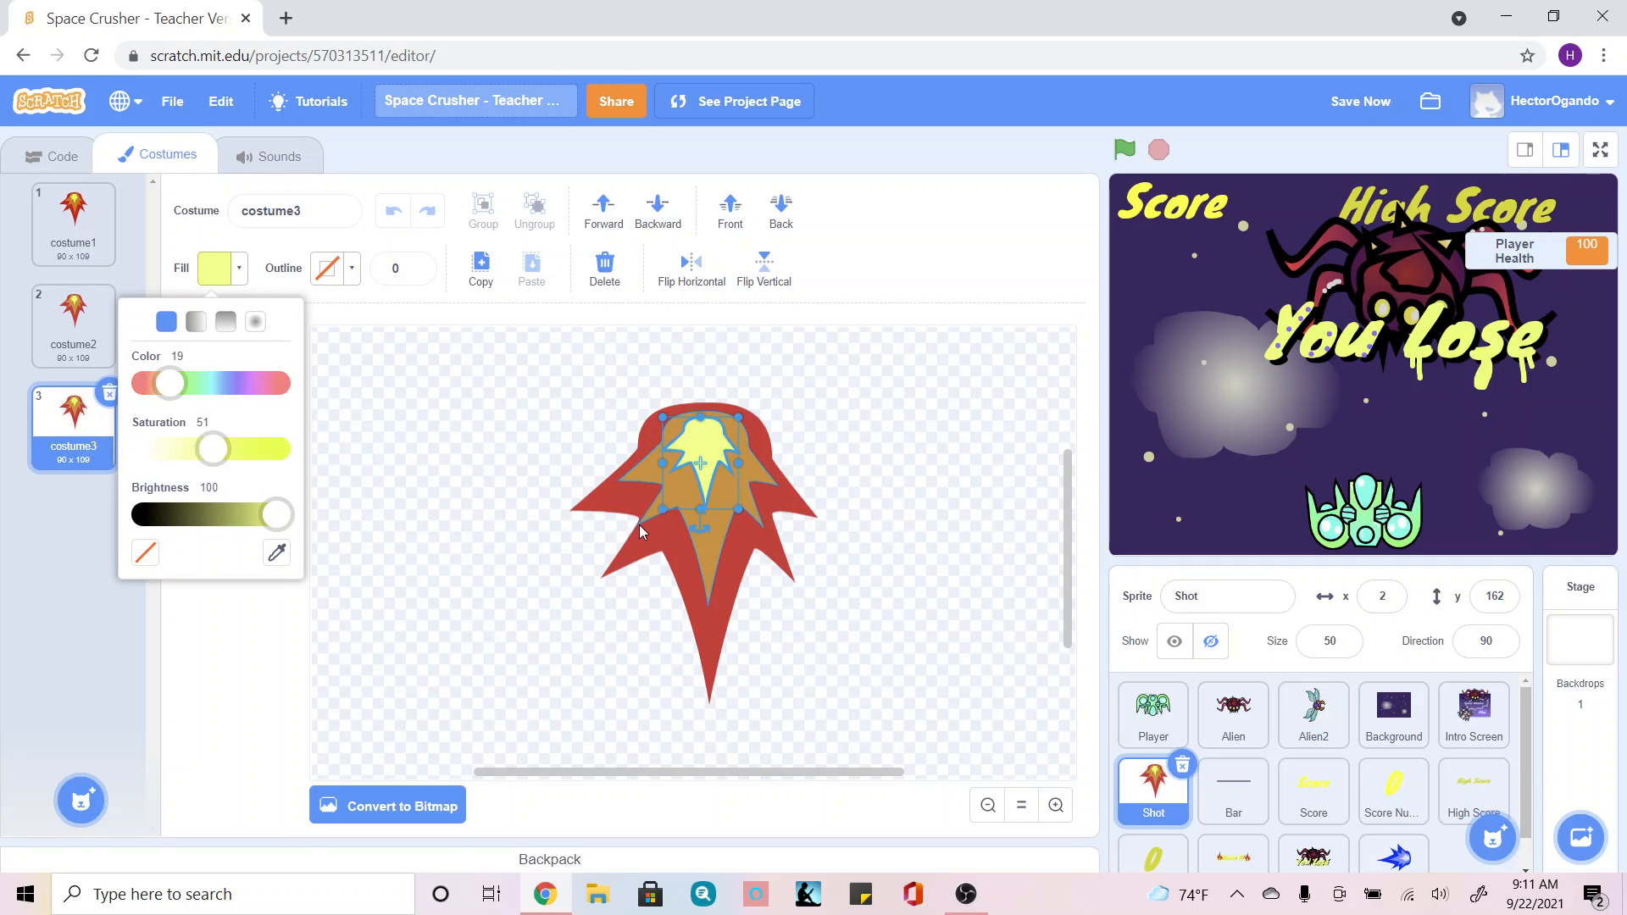
Step: Set the fill saturation of the orange middle flame in costume3 to 47
{"action": "left_click", "coordinate": [700, 552]}
{"action": "left_click", "coordinate": [243, 278]}
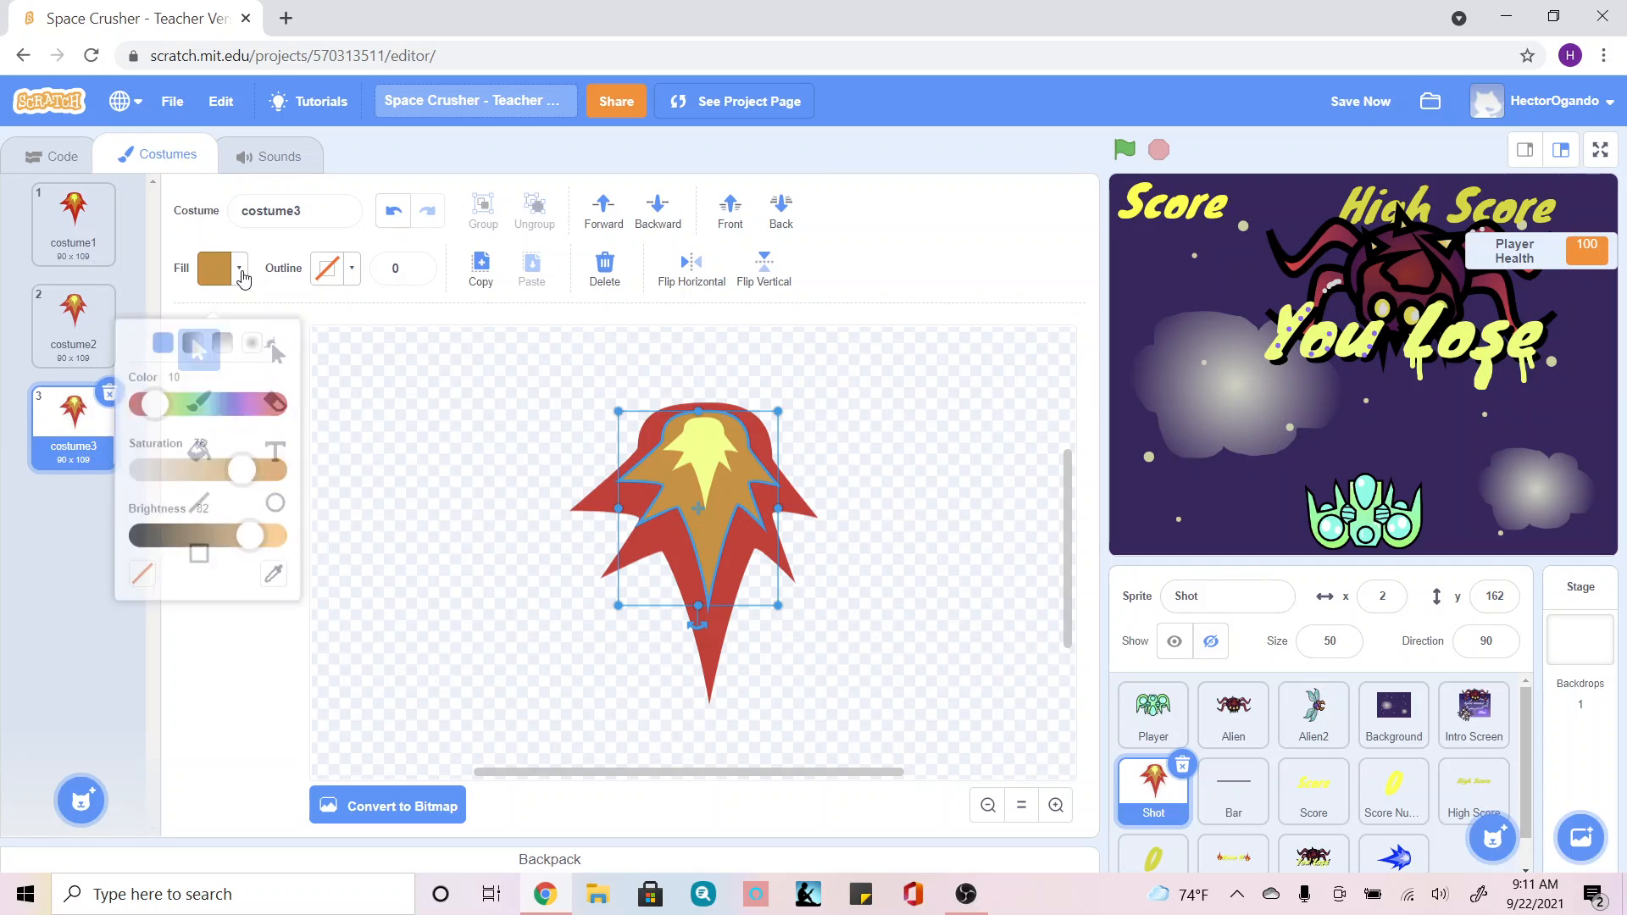
{"action": "left_click", "coordinate": [202, 449]}
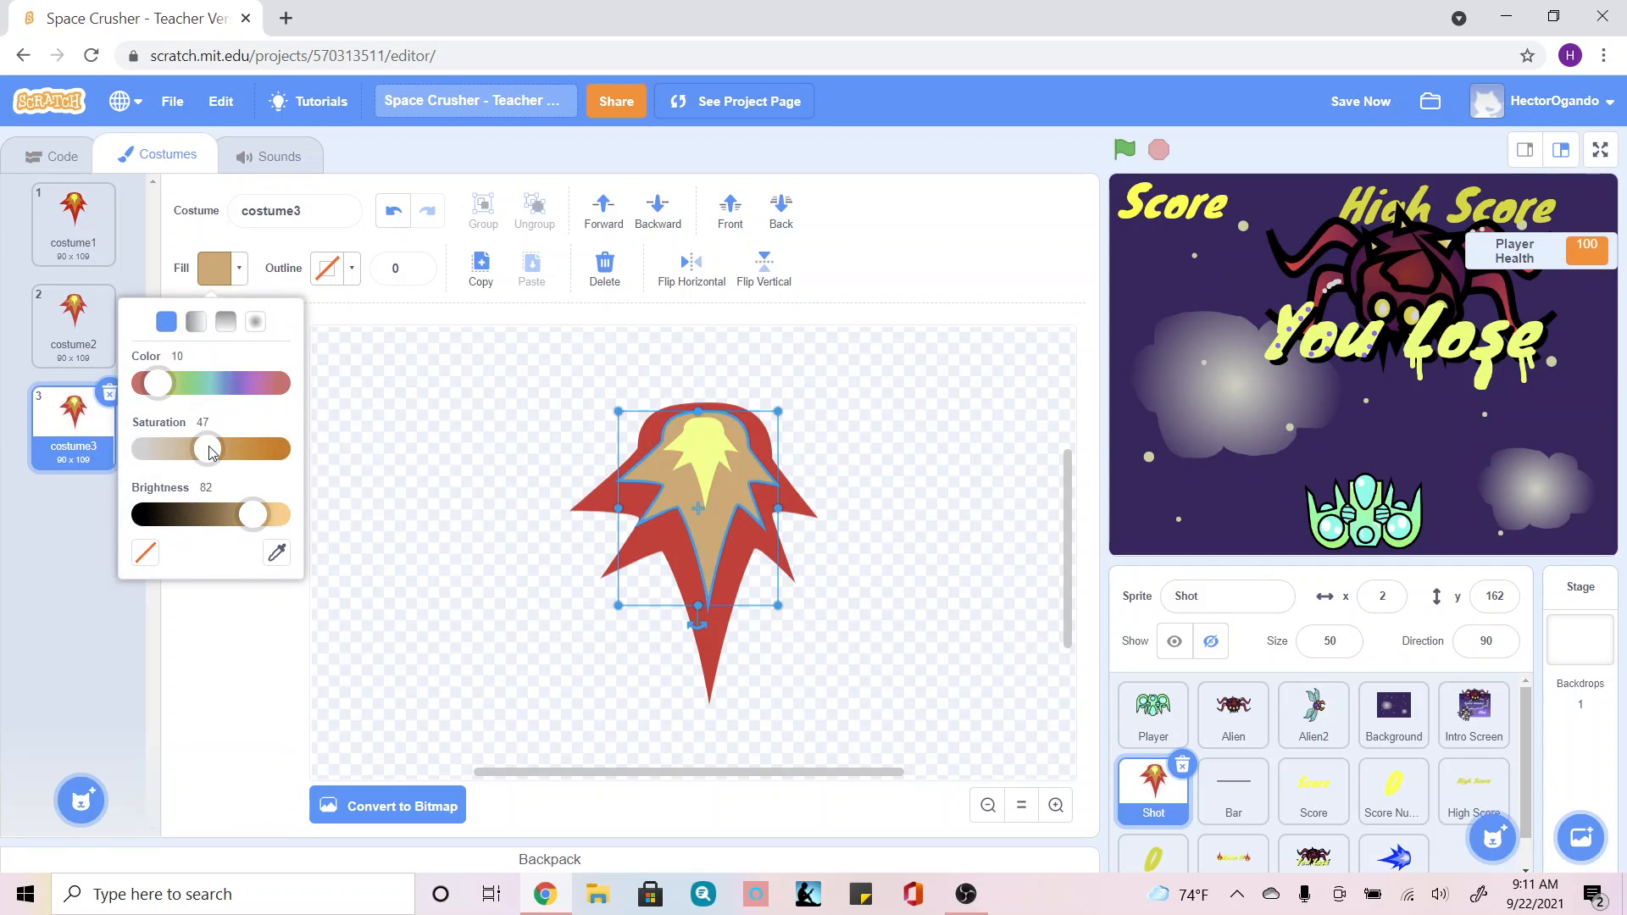
{"action": "left_click", "coordinate": [404, 527]}
Step: Lower the fill saturation of the red outer flame in costume3 to give it a paler, muted red
{"action": "left_click", "coordinate": [659, 556]}
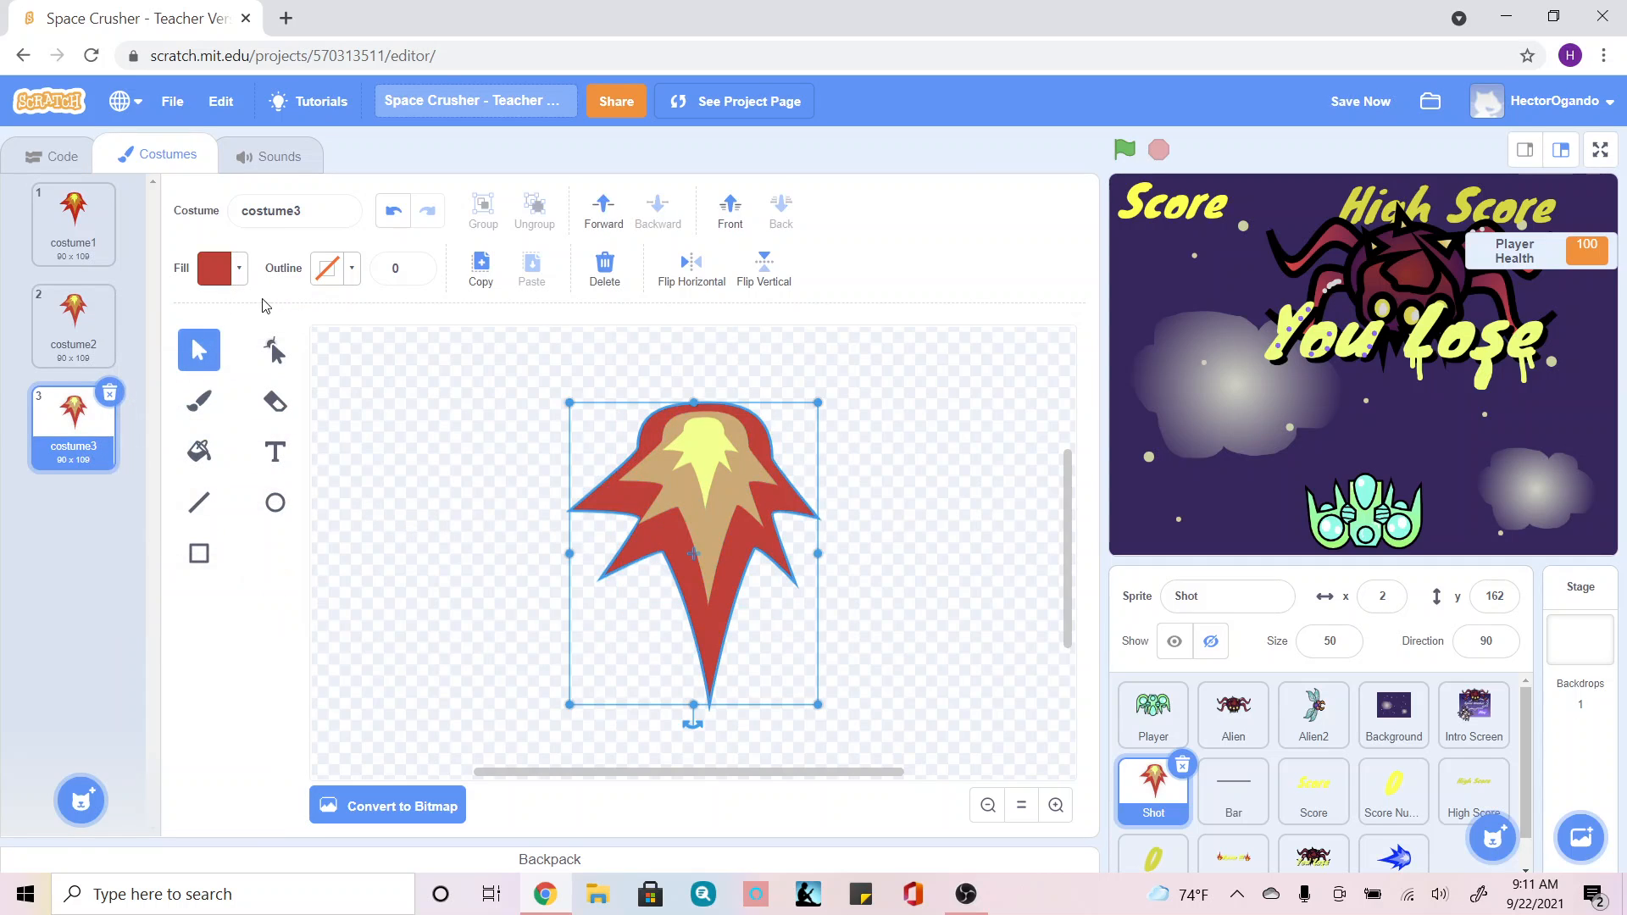
{"action": "left_click", "coordinate": [244, 284]}
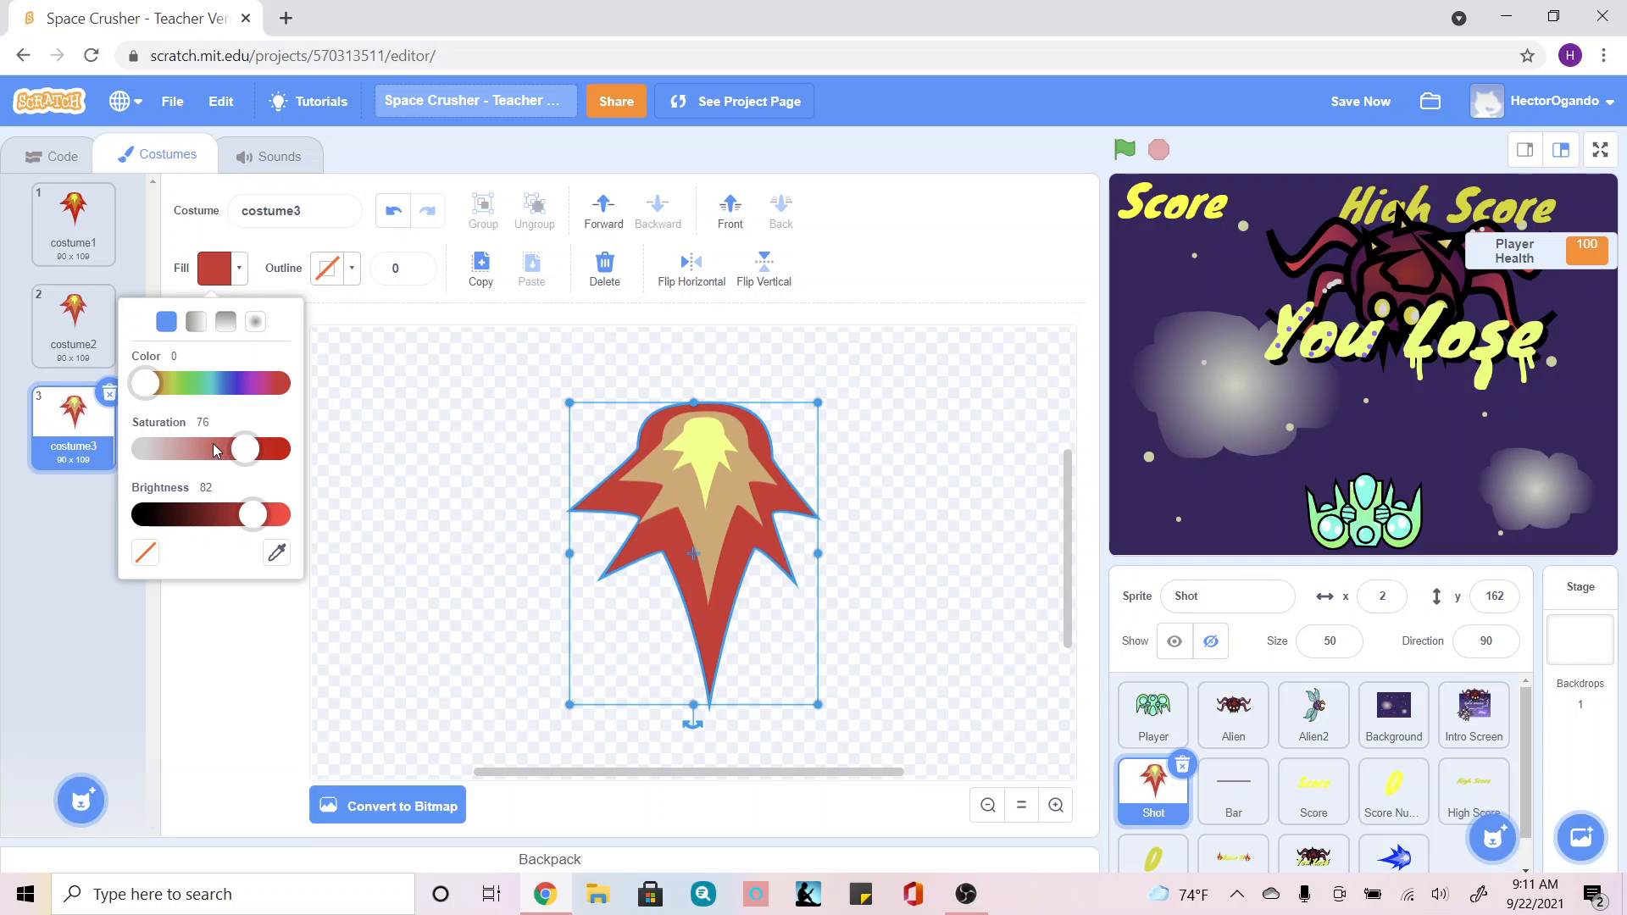
{"action": "left_click", "coordinate": [214, 449]}
{"action": "left_click", "coordinate": [435, 531]}
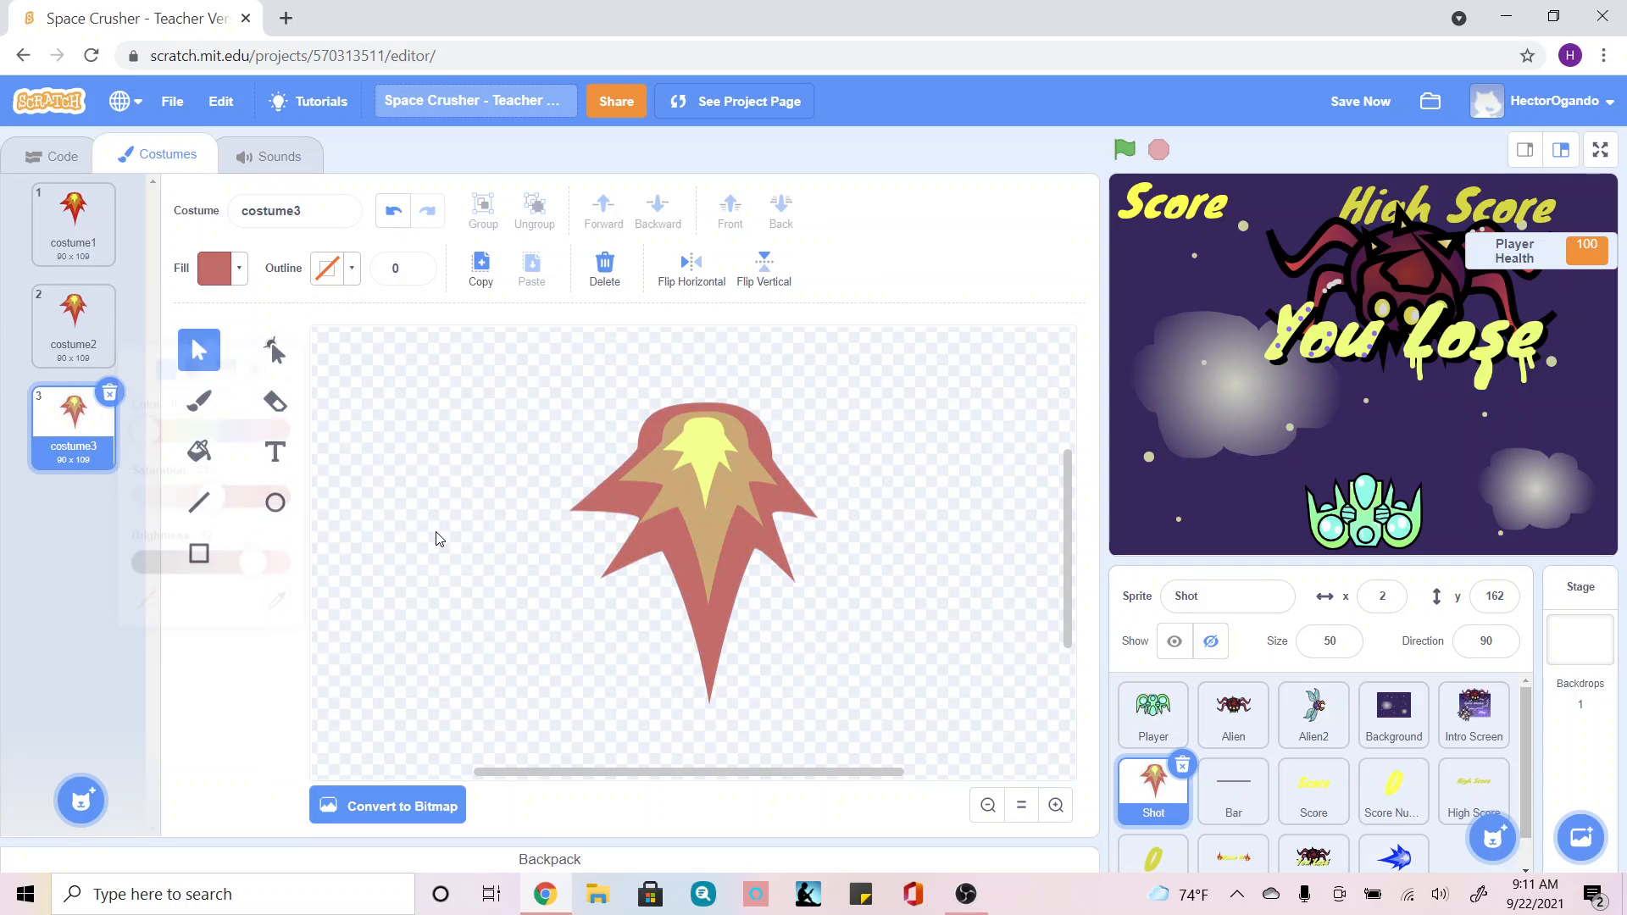
Step: Duplicate costume3 and set the yellow inner flame's fill saturation to 27 in the copy
{"action": "right_click", "coordinate": [66, 460]}
{"action": "left_click", "coordinate": [92, 492]}
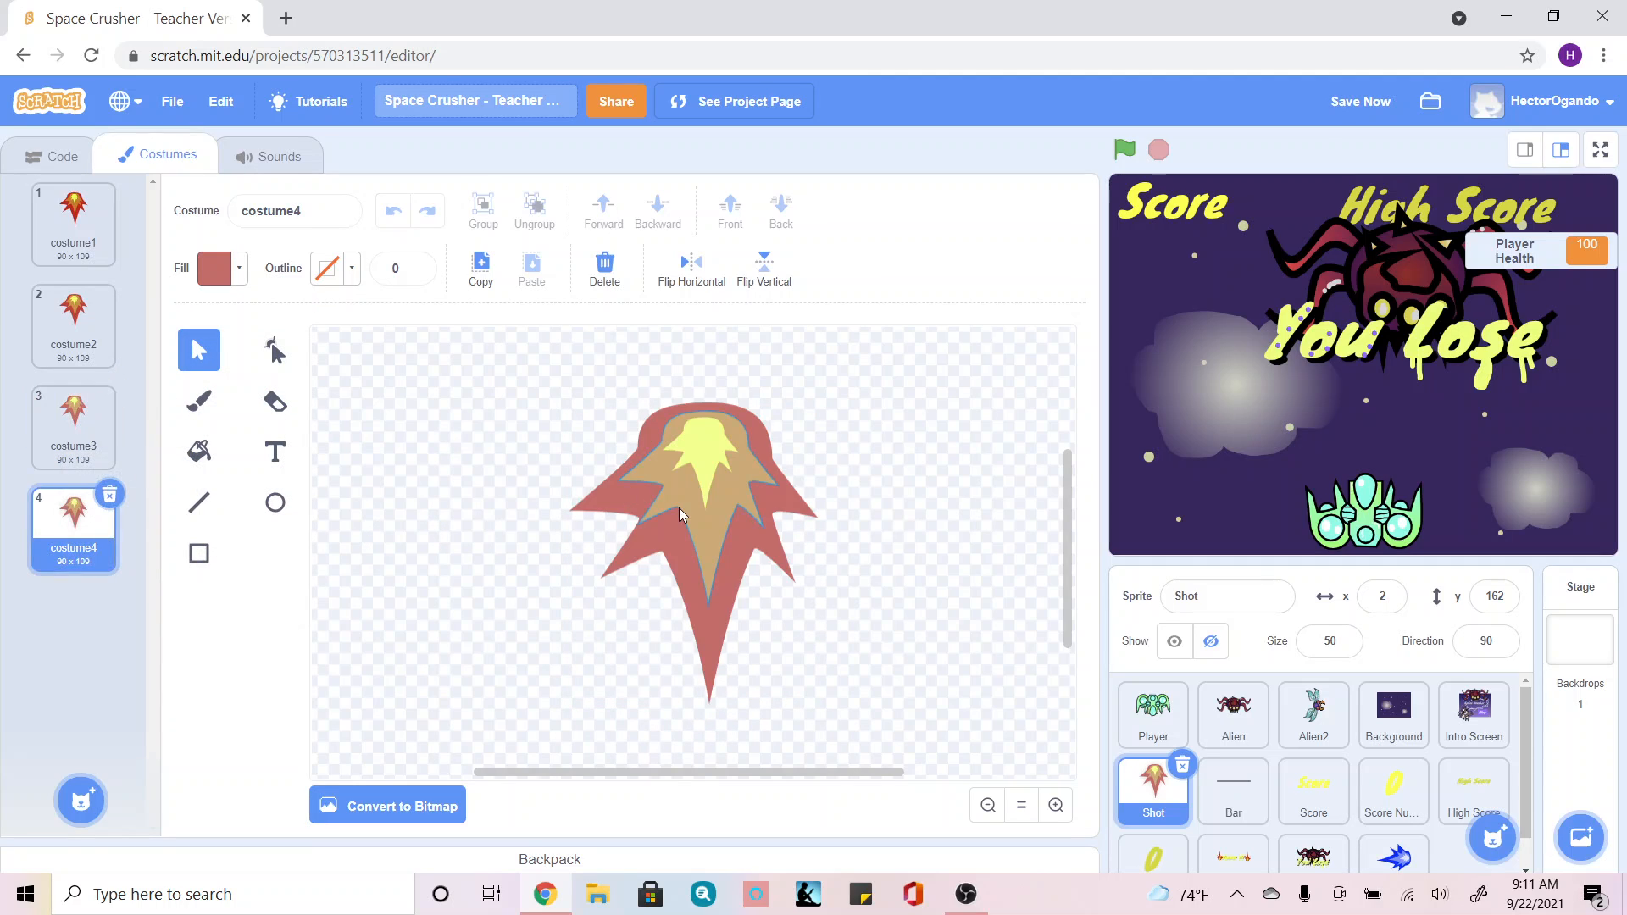
{"action": "left_click", "coordinate": [700, 450]}
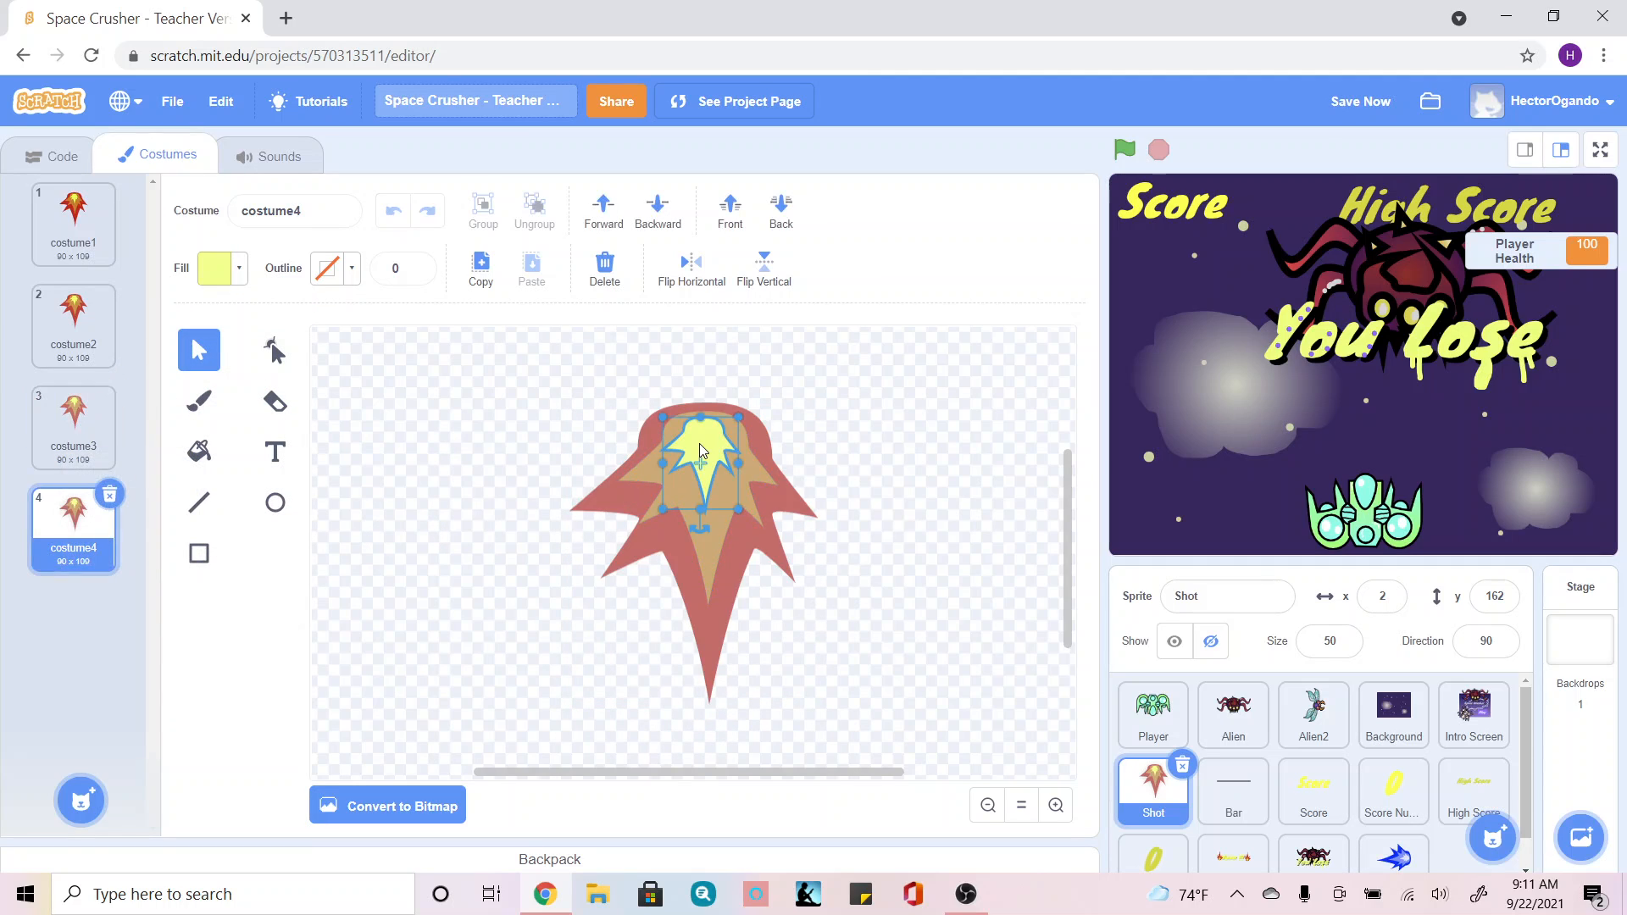
{"action": "left_click", "coordinate": [238, 267]}
{"action": "left_click_drag", "start_coordinate": [193, 456], "coordinate": [163, 455]}
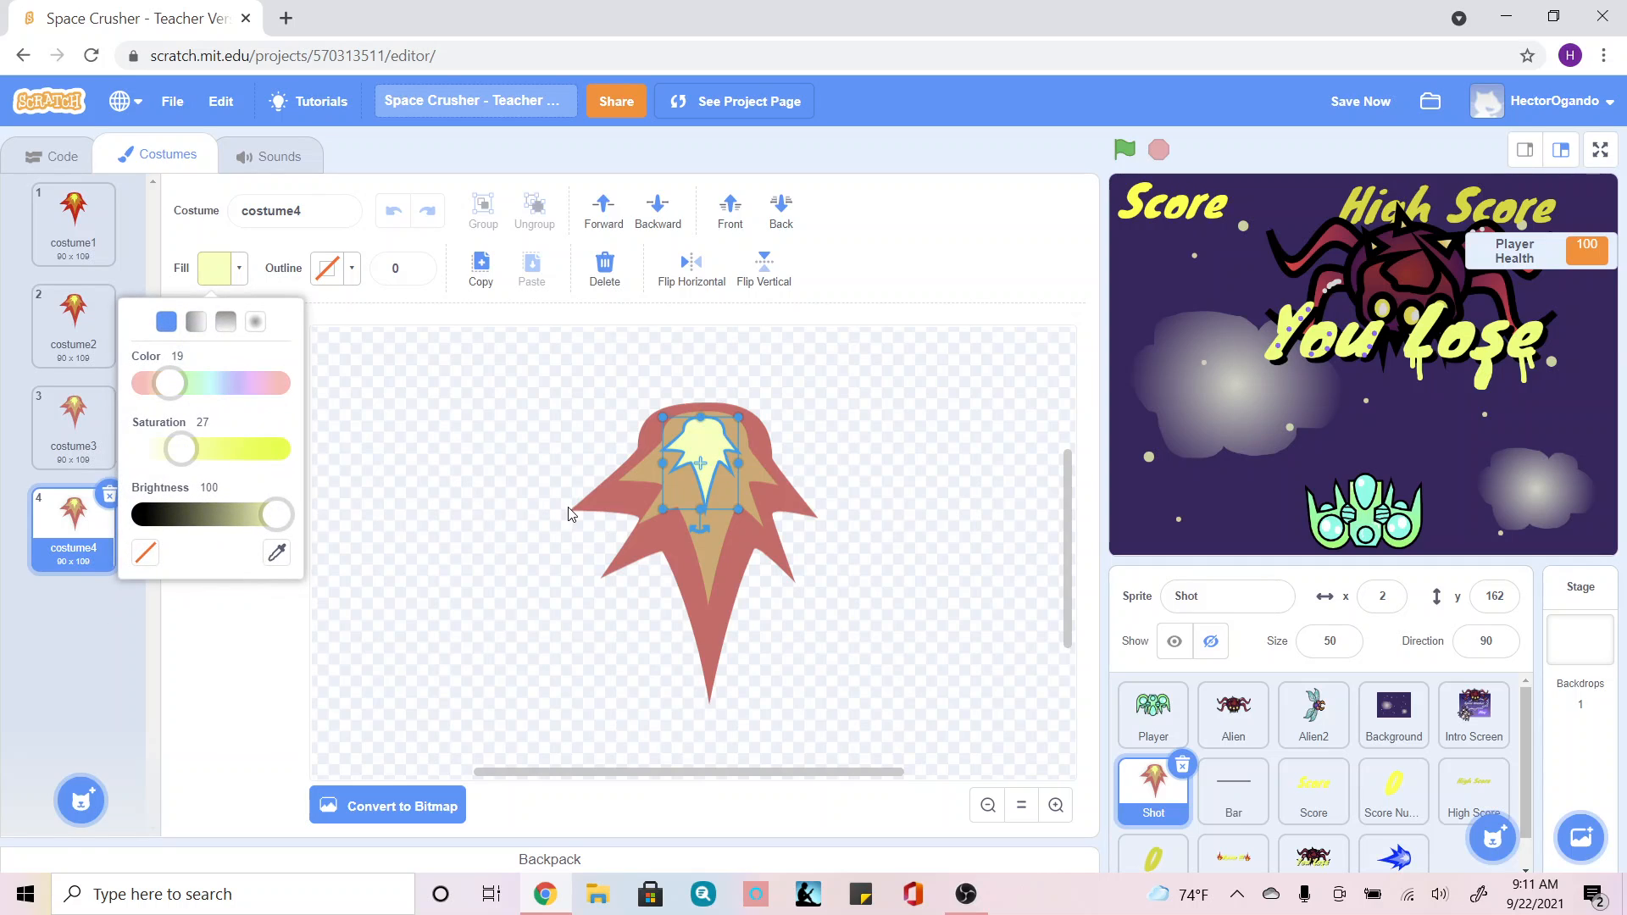
Step: Set the fill saturation of the tan middle flame in costume4 to 26
{"action": "left_click", "coordinate": [713, 542]}
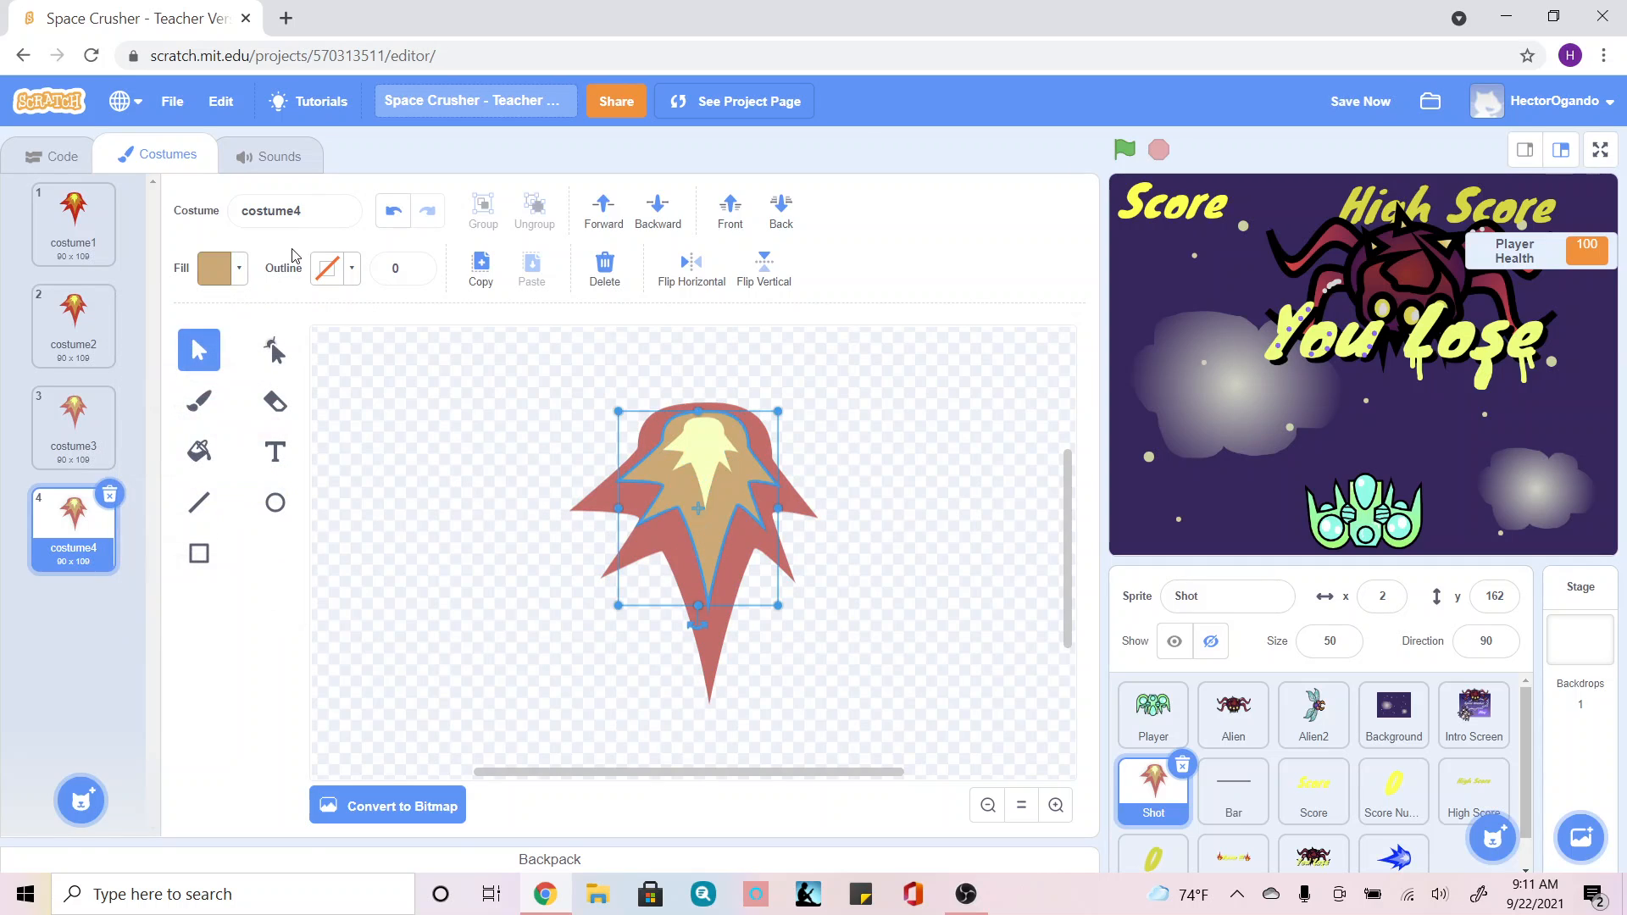
{"action": "left_click", "coordinate": [239, 268]}
{"action": "left_click_drag", "start_coordinate": [194, 456], "coordinate": [189, 456]}
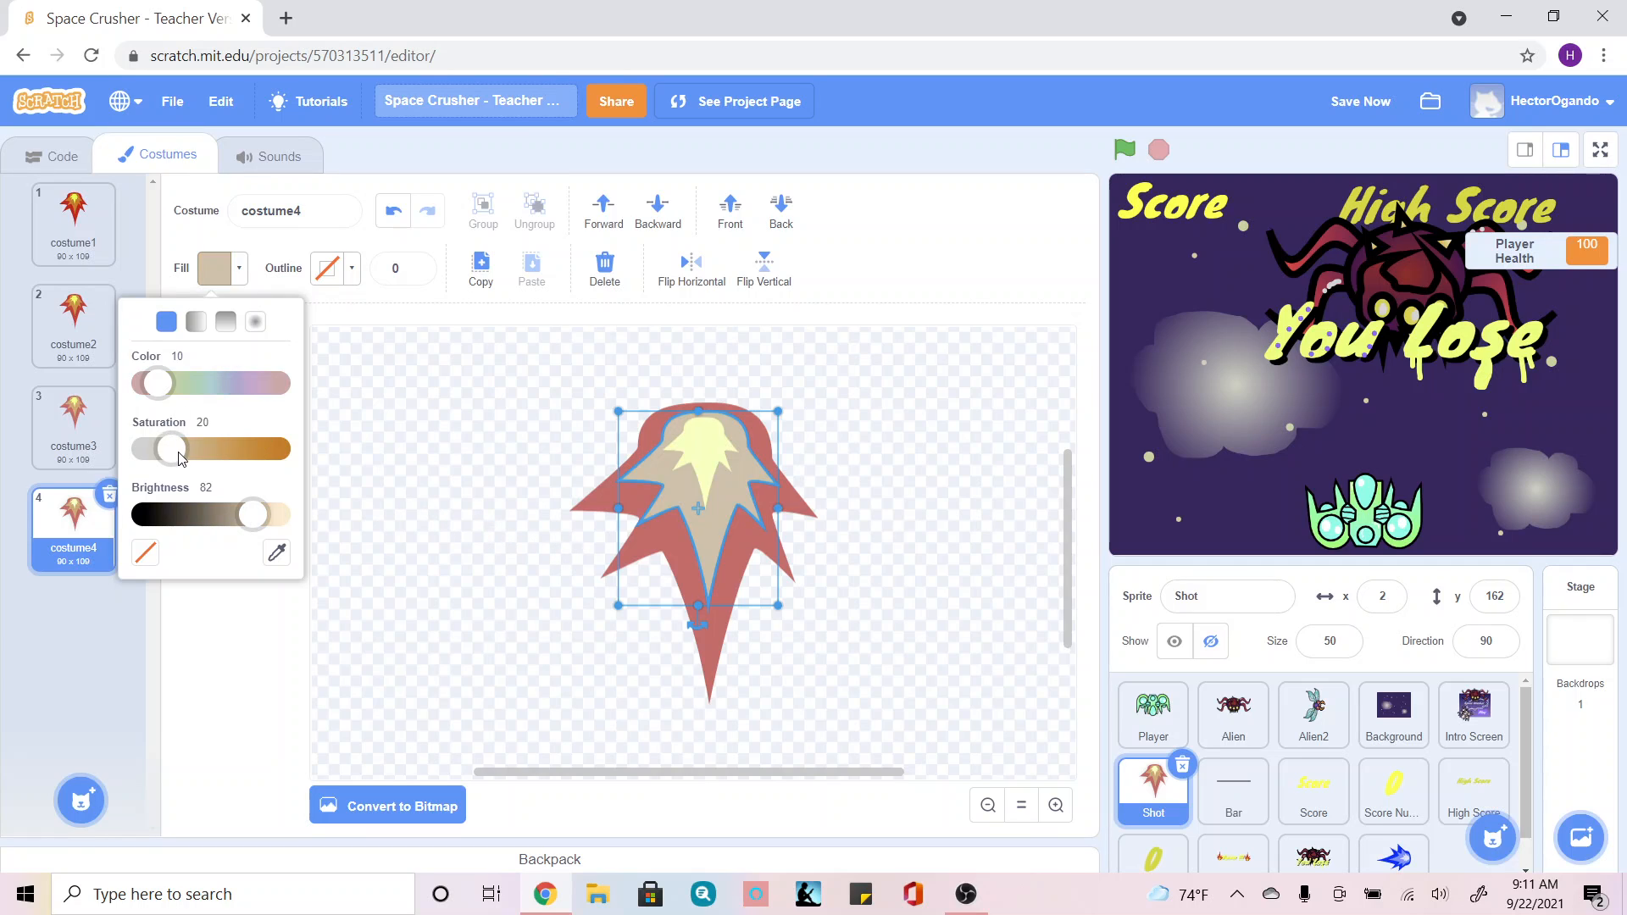
{"action": "left_click_drag", "start_coordinate": [180, 458], "coordinate": [188, 457]}
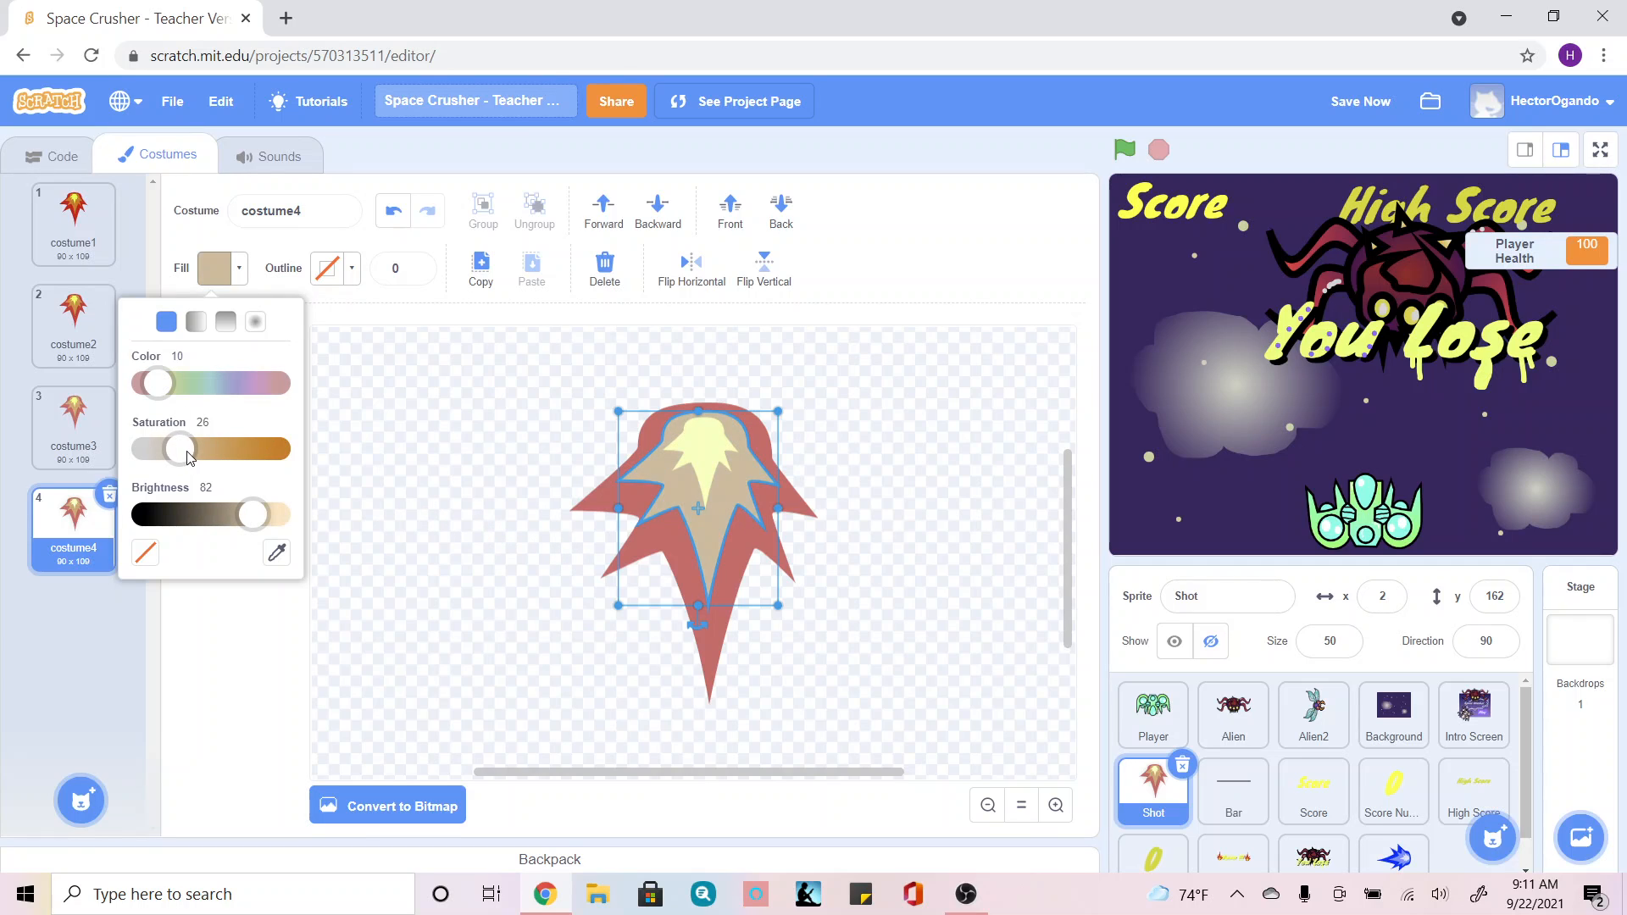
Step: Set the fill saturation of the red outer flame in costume4 to 25
{"action": "left_click", "coordinate": [610, 493]}
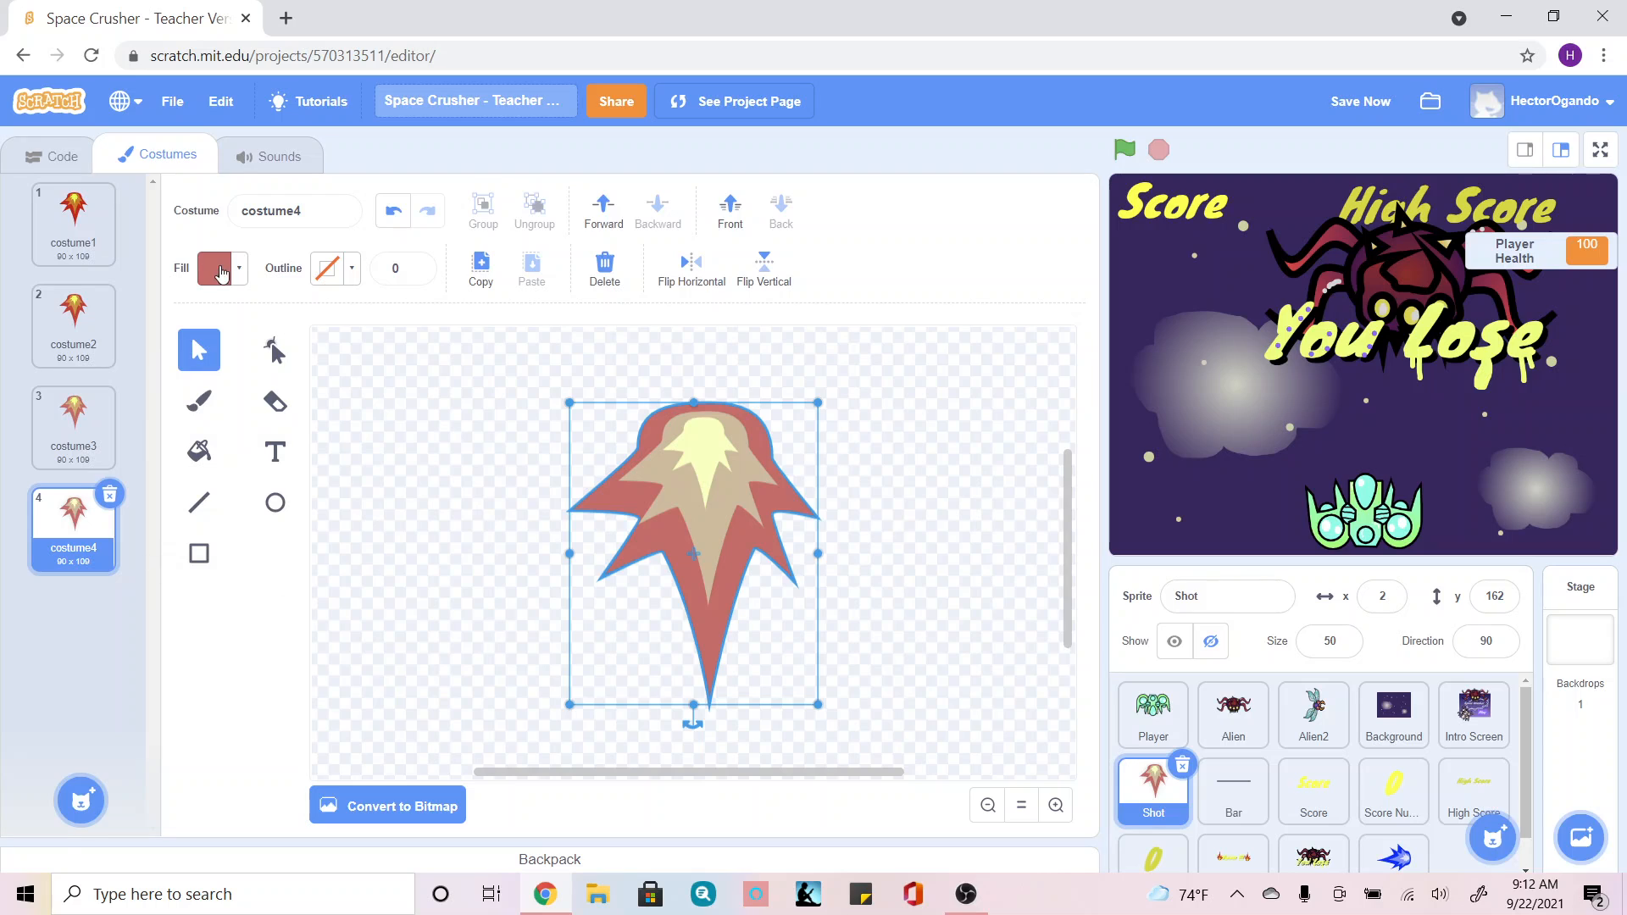
{"action": "left_click", "coordinate": [220, 274]}
{"action": "left_click", "coordinate": [180, 449]}
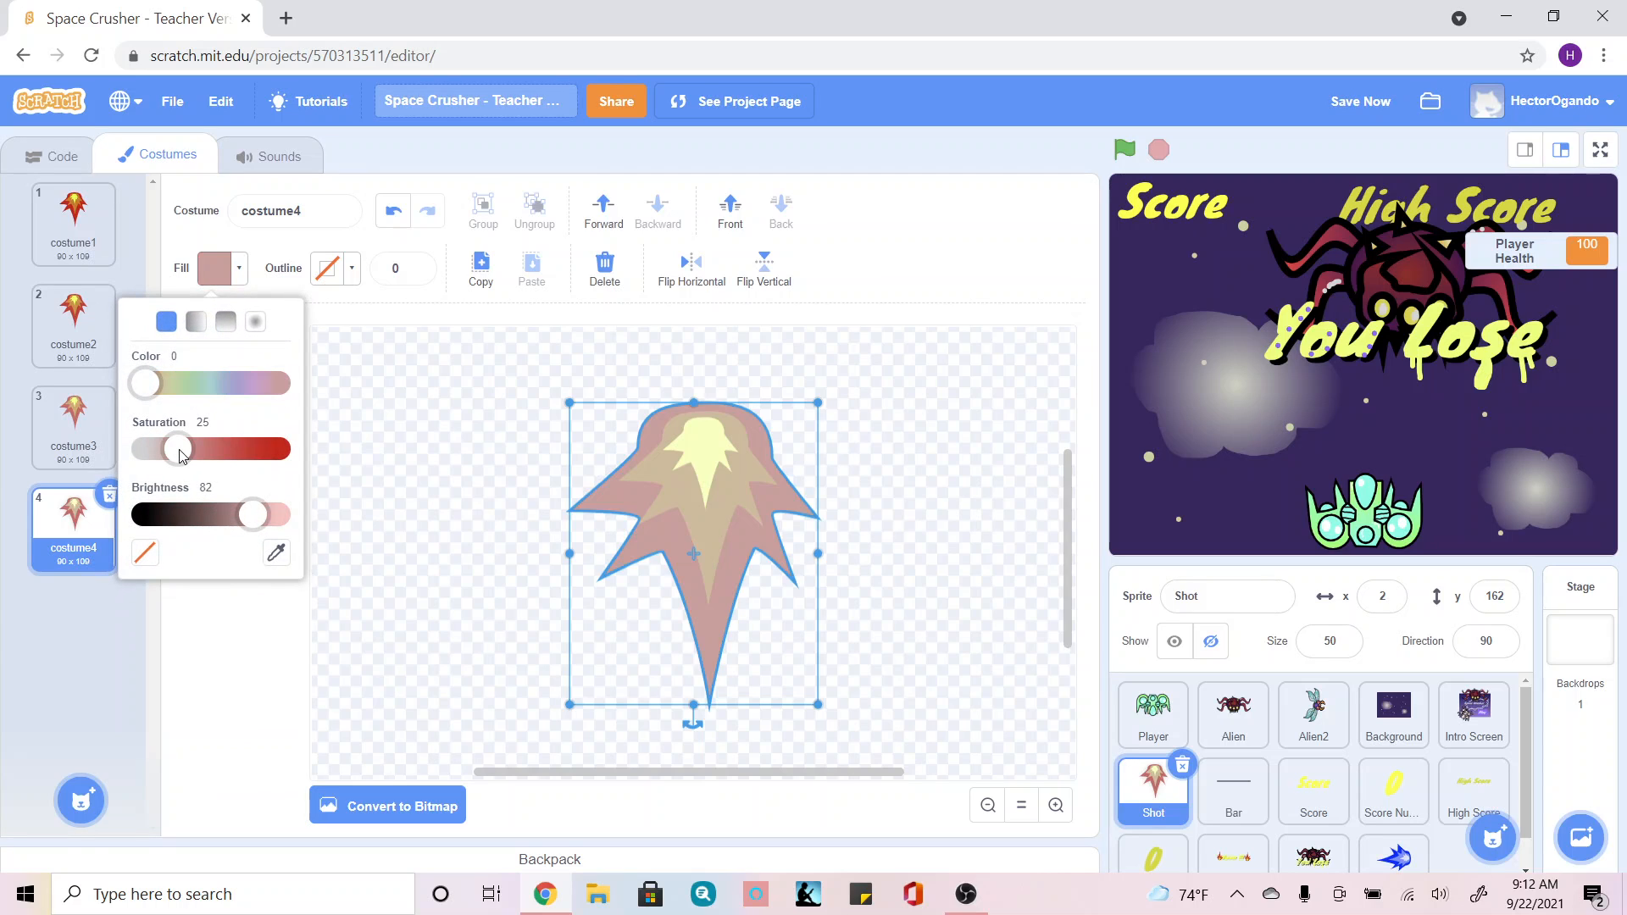
{"action": "left_click", "coordinate": [462, 542]}
Step: Duplicate costume4 and set the pale yellow inner flame's fill saturation to 12 in the copy
{"action": "right_click", "coordinate": [64, 551]}
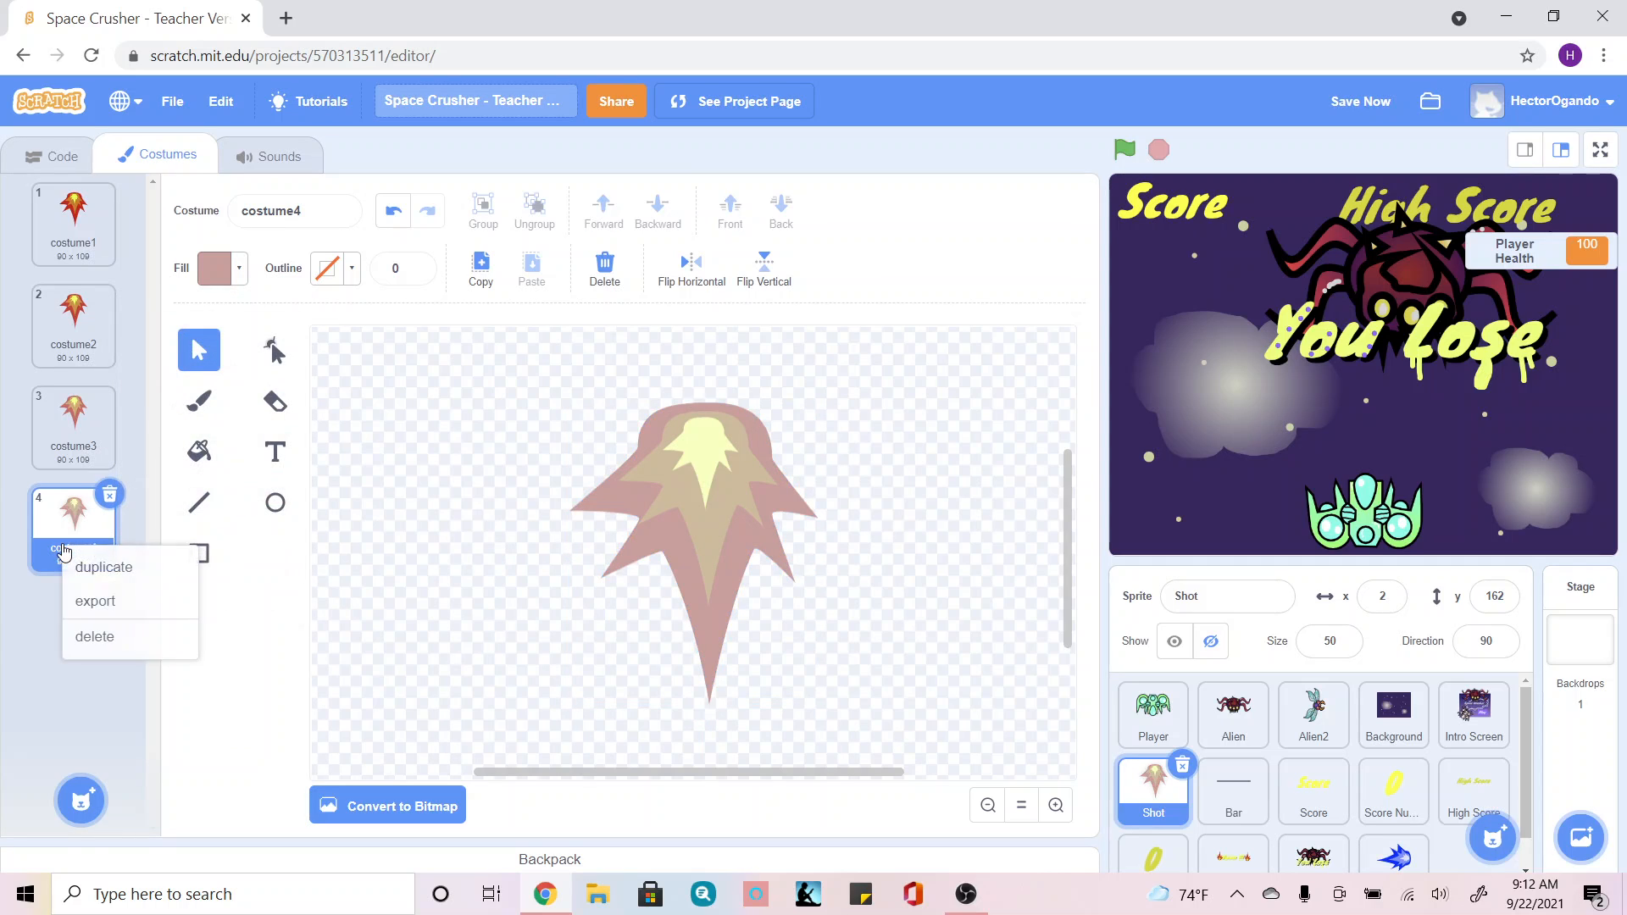
{"action": "left_click", "coordinate": [97, 563]}
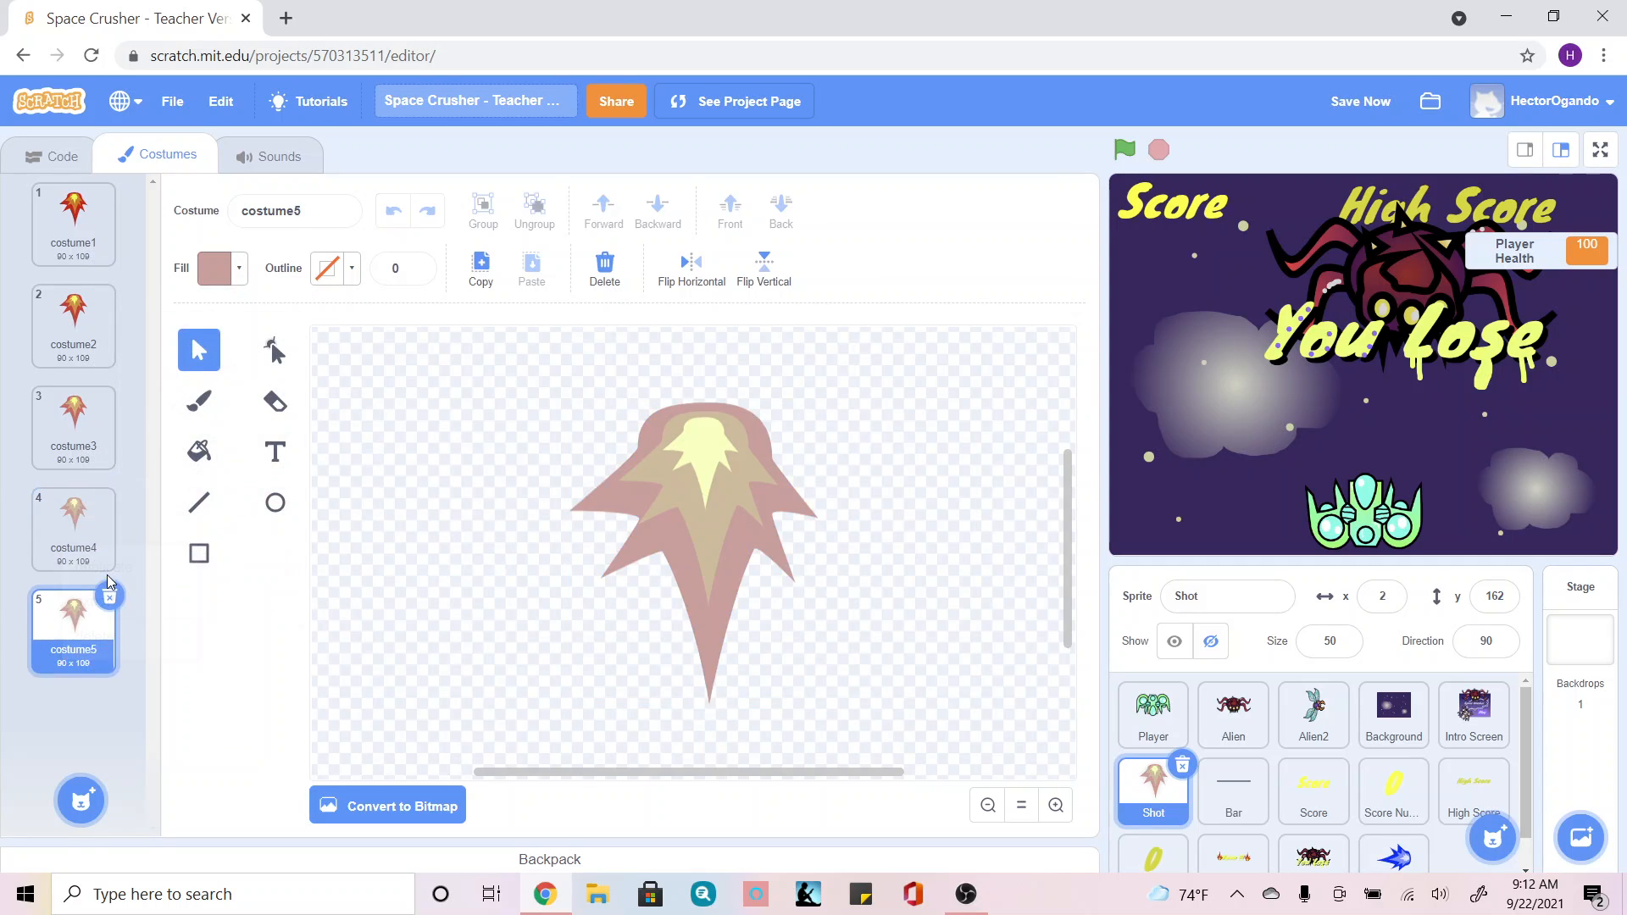
{"action": "left_click", "coordinate": [730, 461]}
{"action": "left_click", "coordinate": [241, 282]}
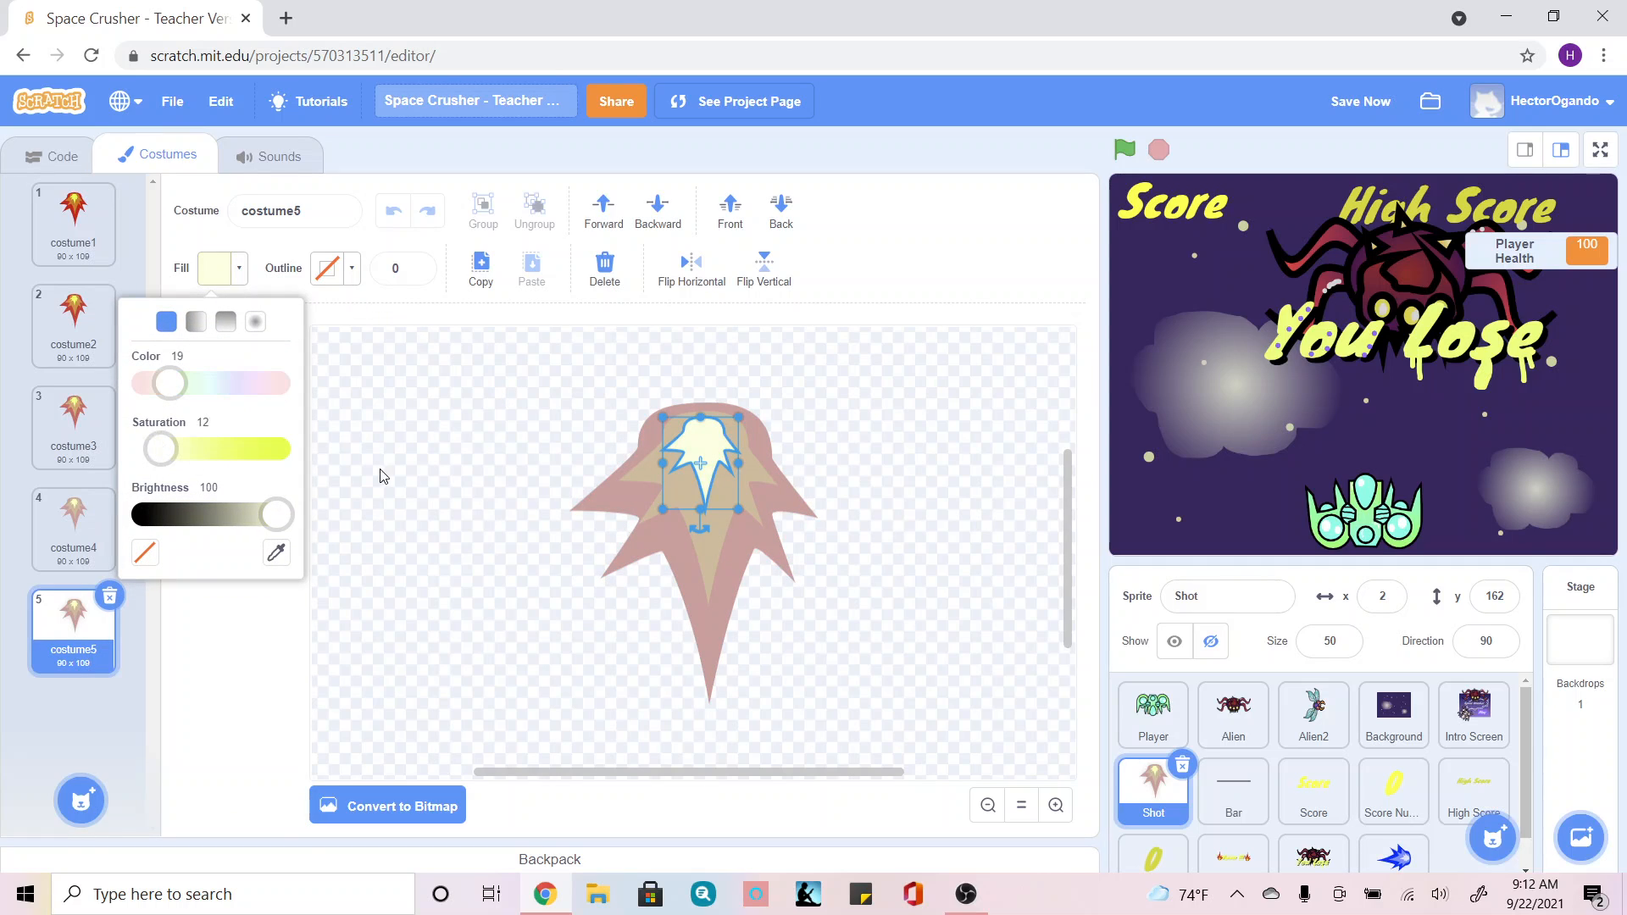
Step: Set the fill saturation of the tan middle flame in costume5 to 8
{"action": "left_click", "coordinate": [726, 532]}
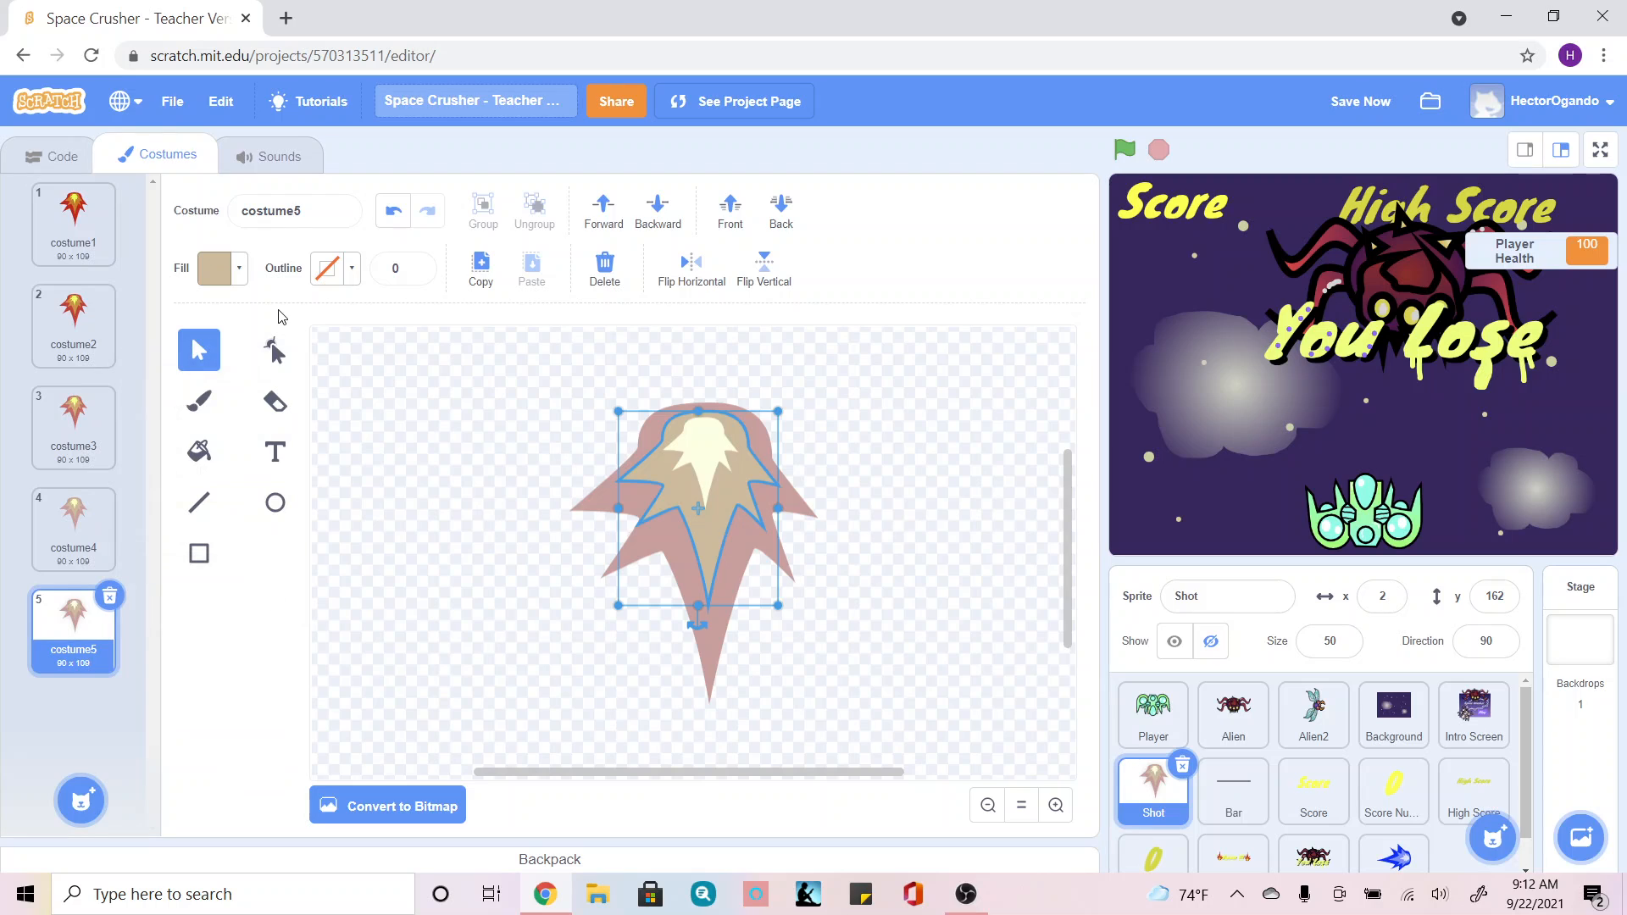
{"action": "left_click", "coordinate": [237, 279]}
{"action": "left_click_drag", "start_coordinate": [163, 453], "coordinate": [138, 450]}
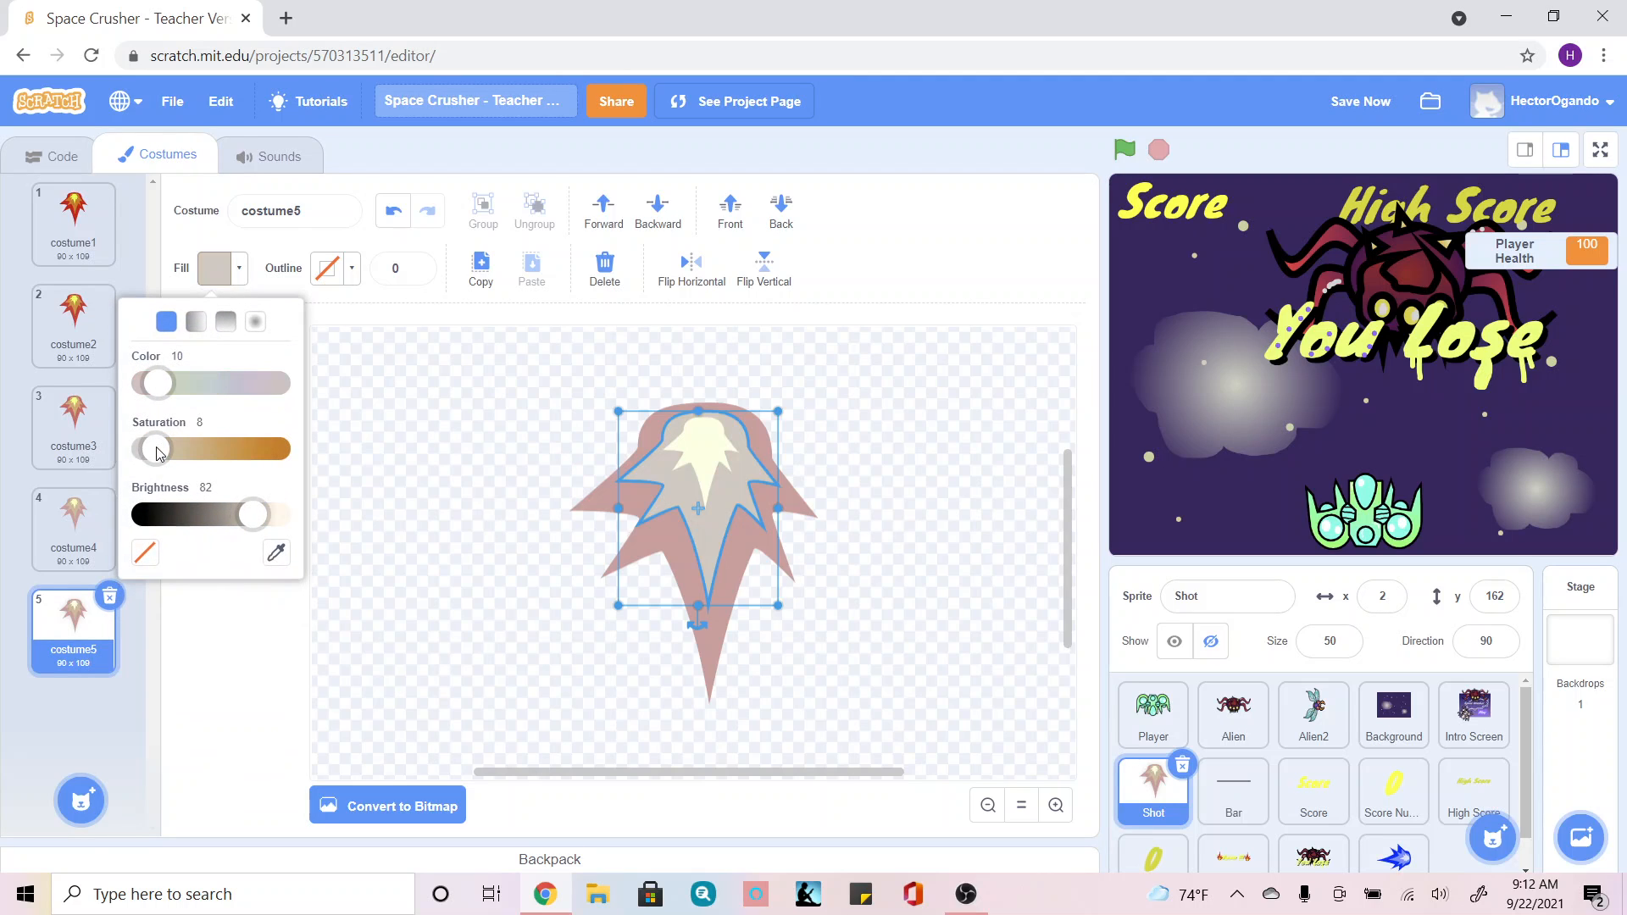
Step: Set the fill saturation of the reddish outer flame in costume5 to 9
{"action": "left_click", "coordinate": [710, 620]}
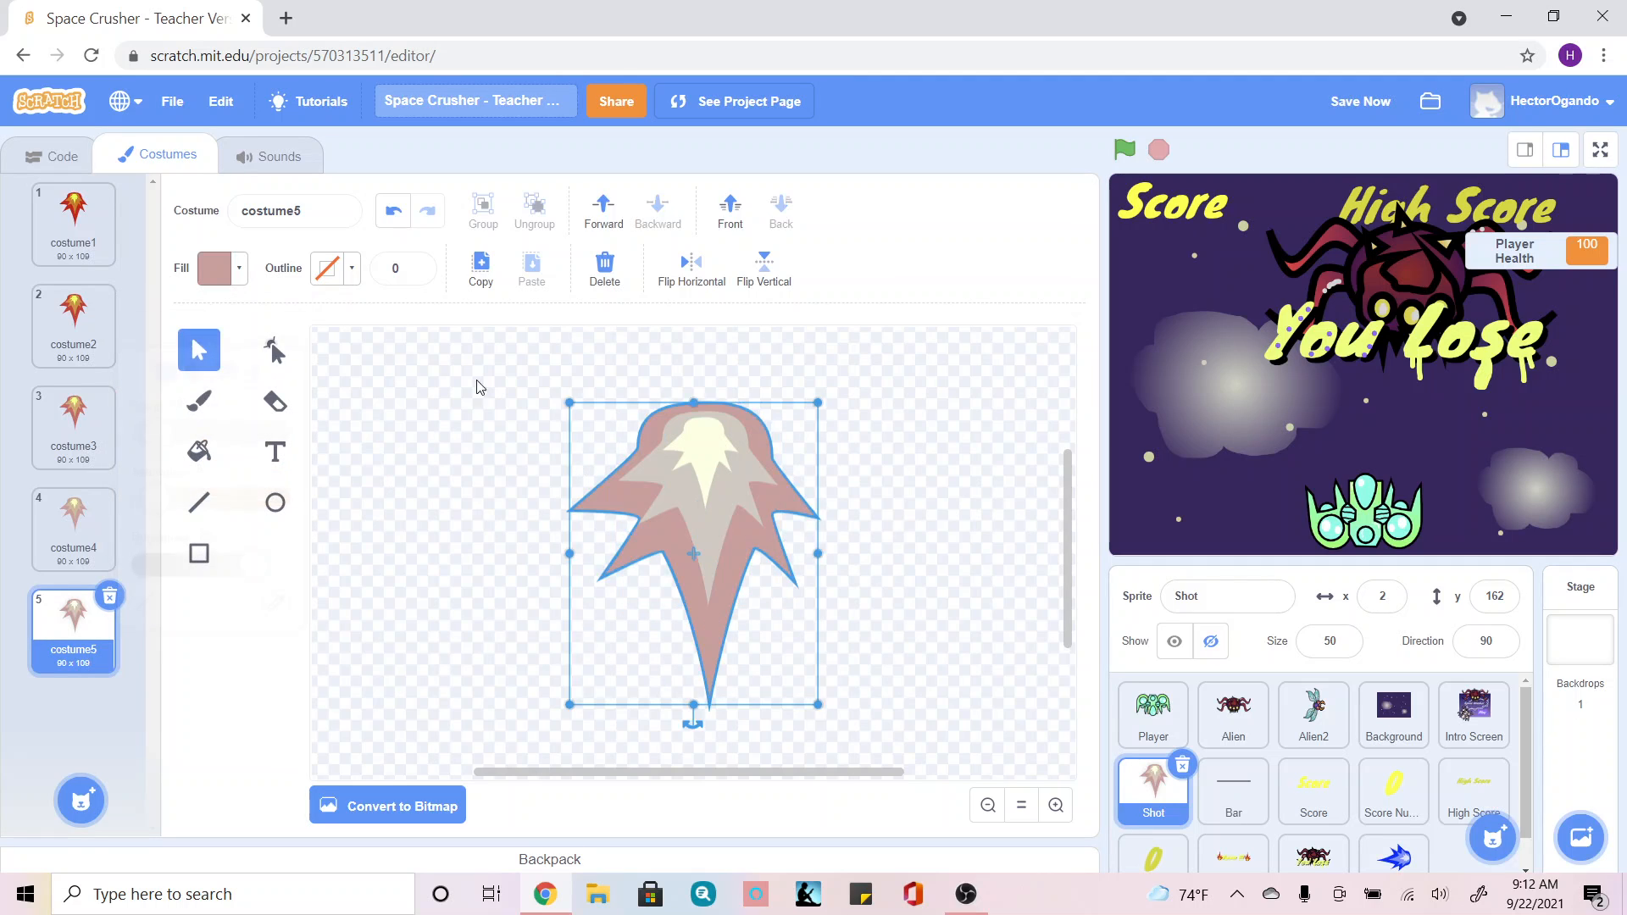
{"action": "left_click", "coordinate": [239, 270]}
{"action": "left_click_drag", "start_coordinate": [163, 460], "coordinate": [149, 454]}
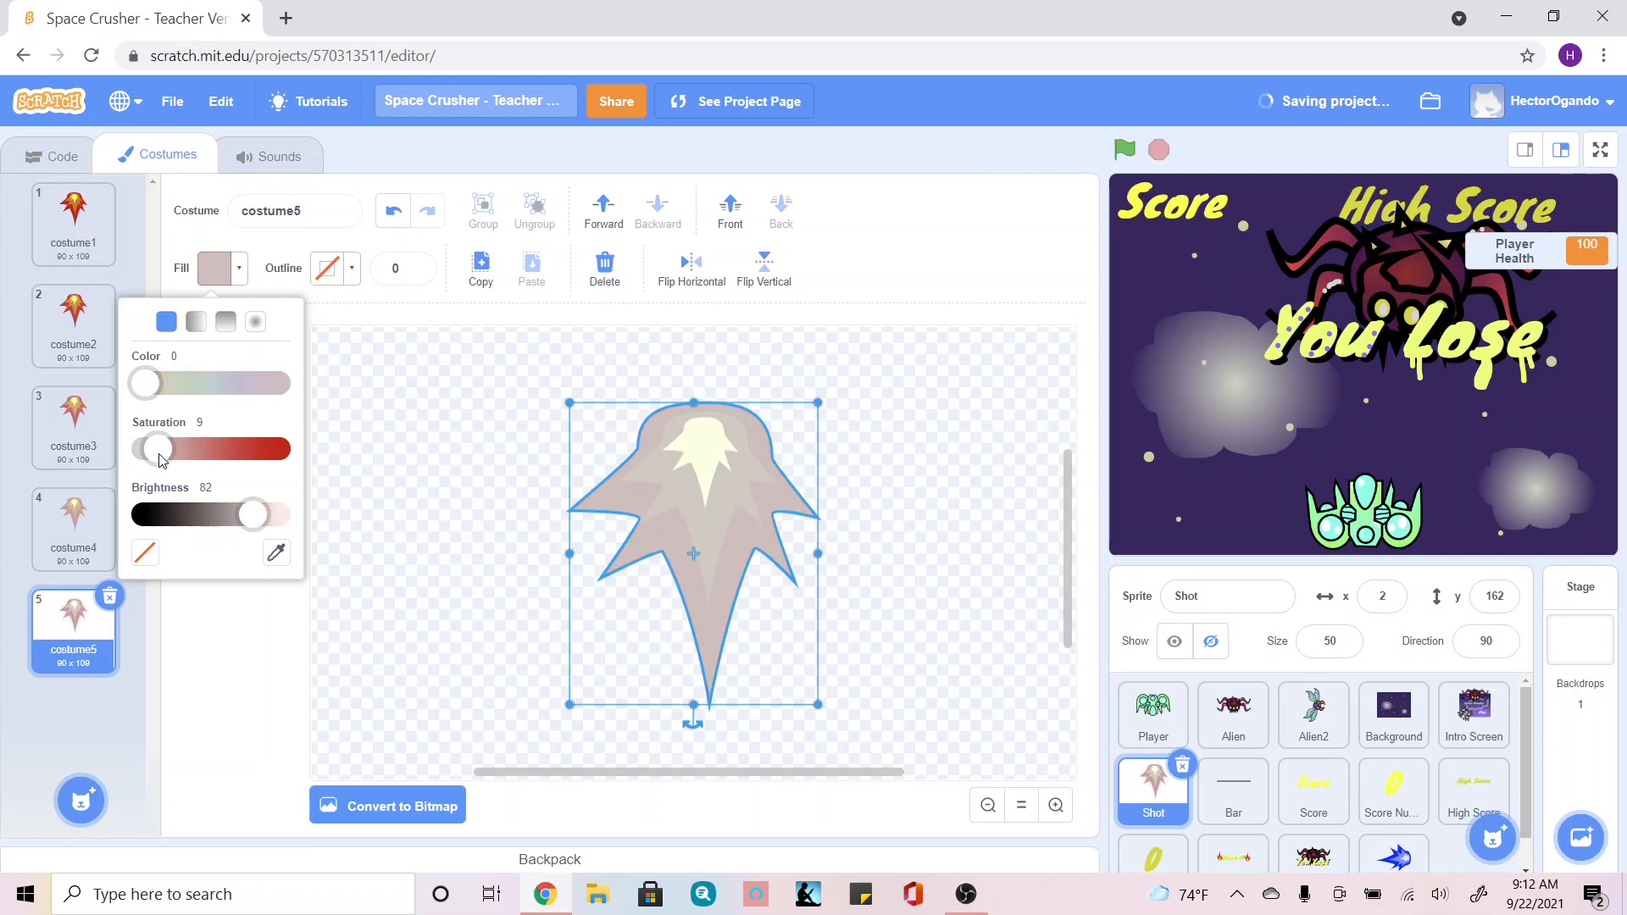
{"action": "left_click", "coordinate": [426, 491]}
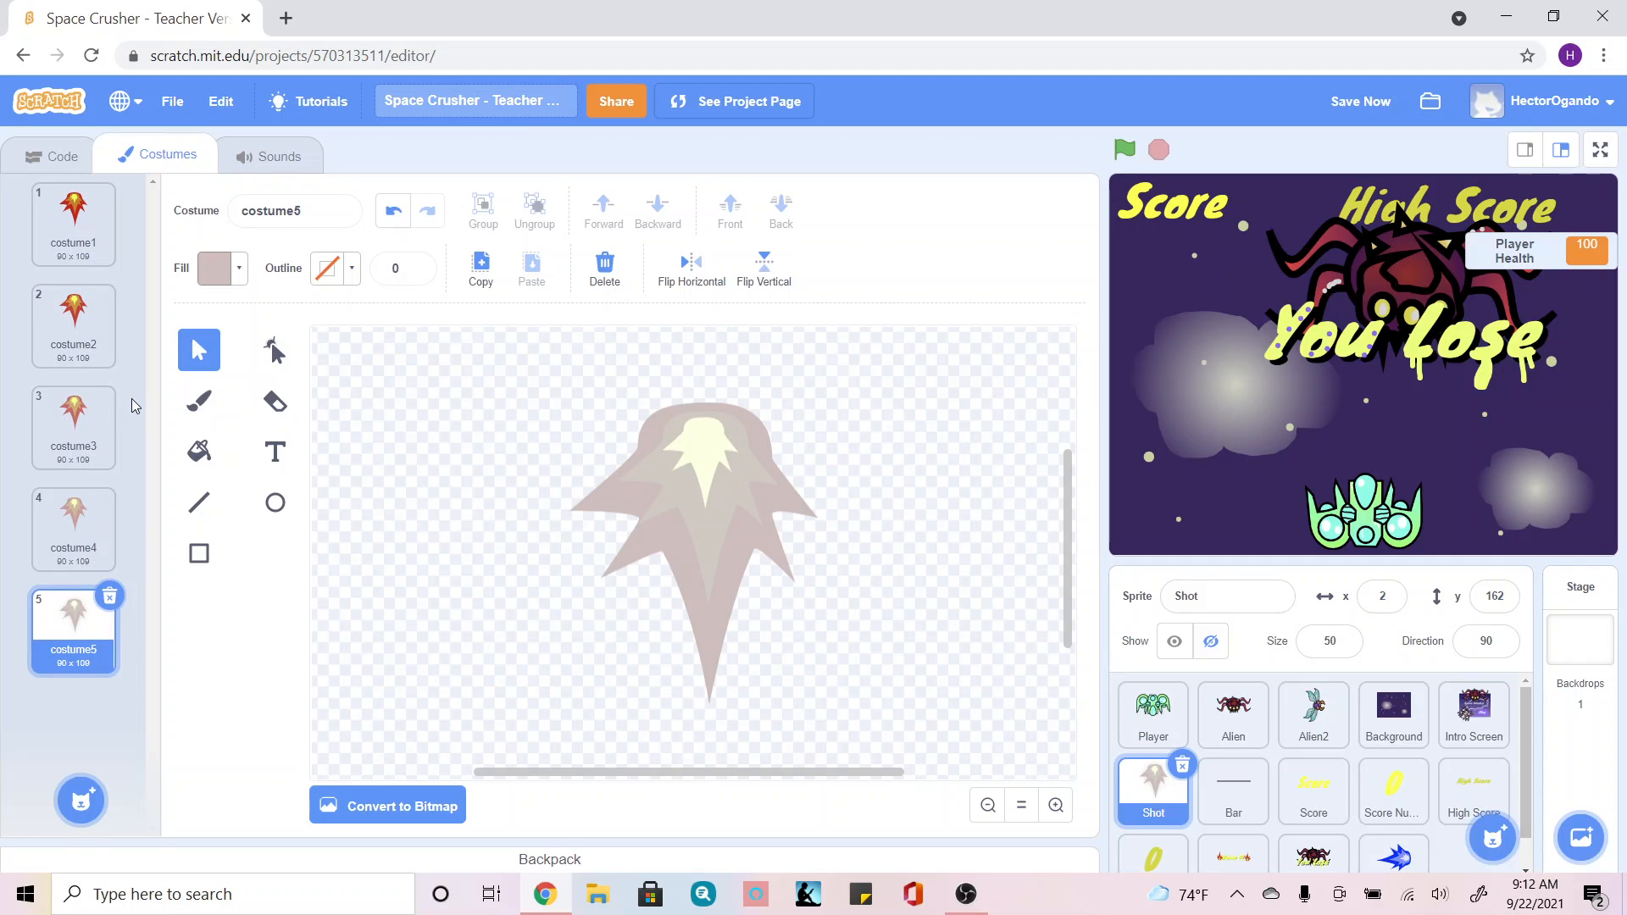
Step: Rotate the whole flame in costume2 slightly counterclockwise
{"action": "left_click", "coordinate": [75, 322]}
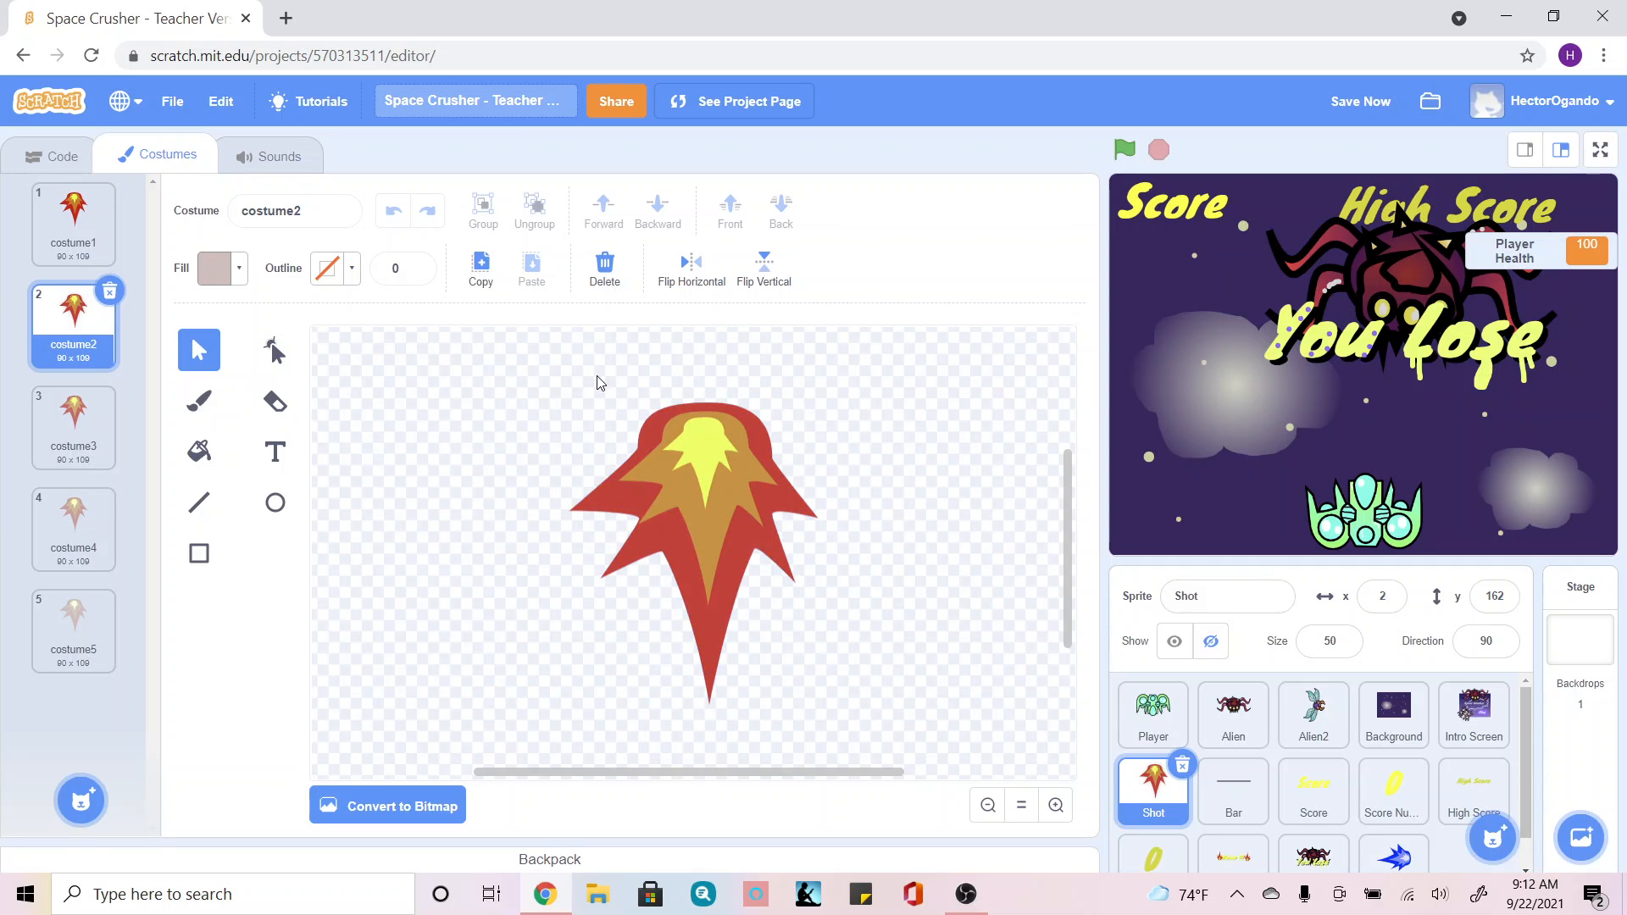
{"action": "left_click_drag", "start_coordinate": [701, 501], "coordinate": [864, 734]}
{"action": "left_click_drag", "start_coordinate": [692, 722], "coordinate": [710, 726]}
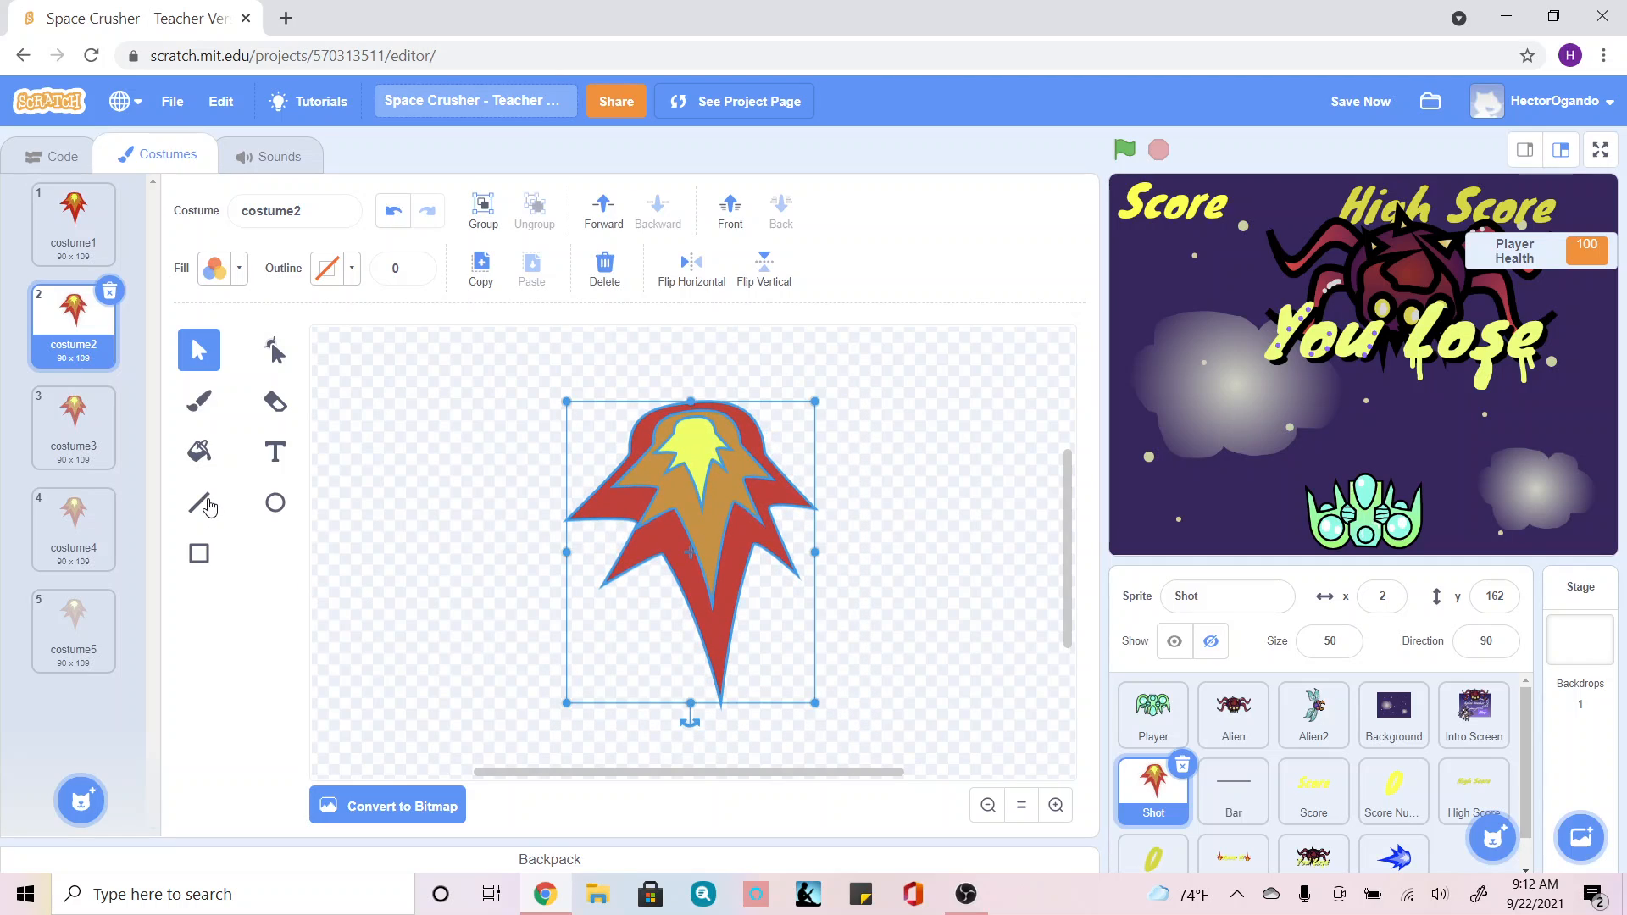
Step: Rotate the whole flame in costume3 slightly clockwise so its tail tilts the opposite way from costume2
{"action": "left_click", "coordinate": [73, 420]}
{"action": "left_click_drag", "start_coordinate": [542, 395], "coordinate": [882, 722]}
{"action": "left_click_drag", "start_coordinate": [685, 734], "coordinate": [664, 723]}
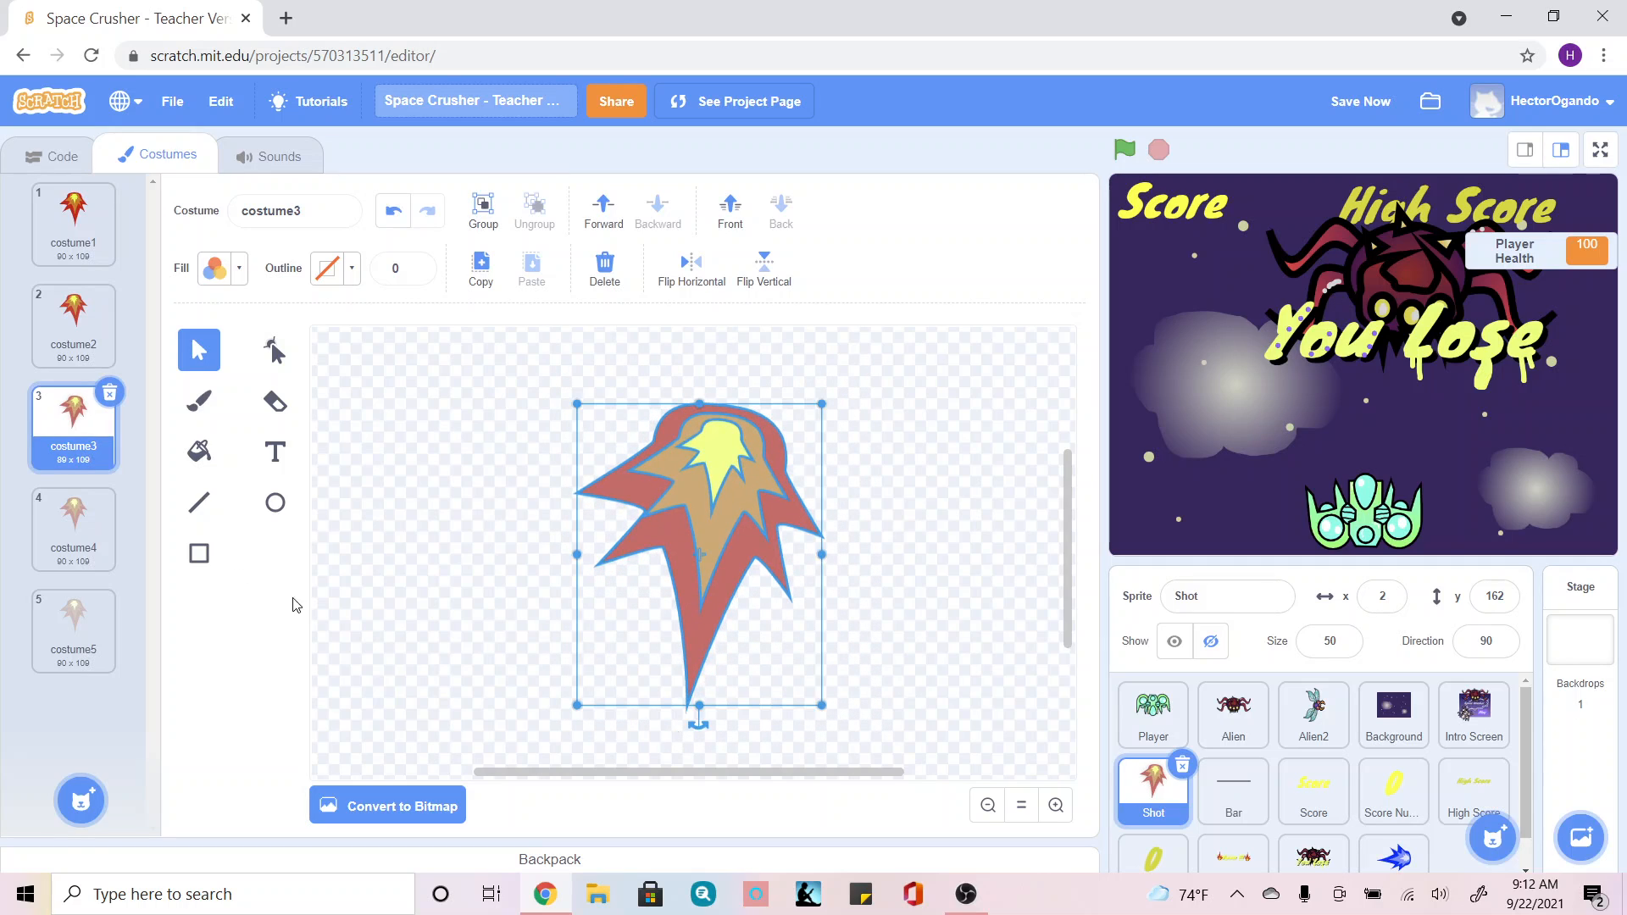
Step: Select all the flame shapes in costume4 and rotate them slightly counterclockwise
{"action": "left_click", "coordinate": [89, 534]}
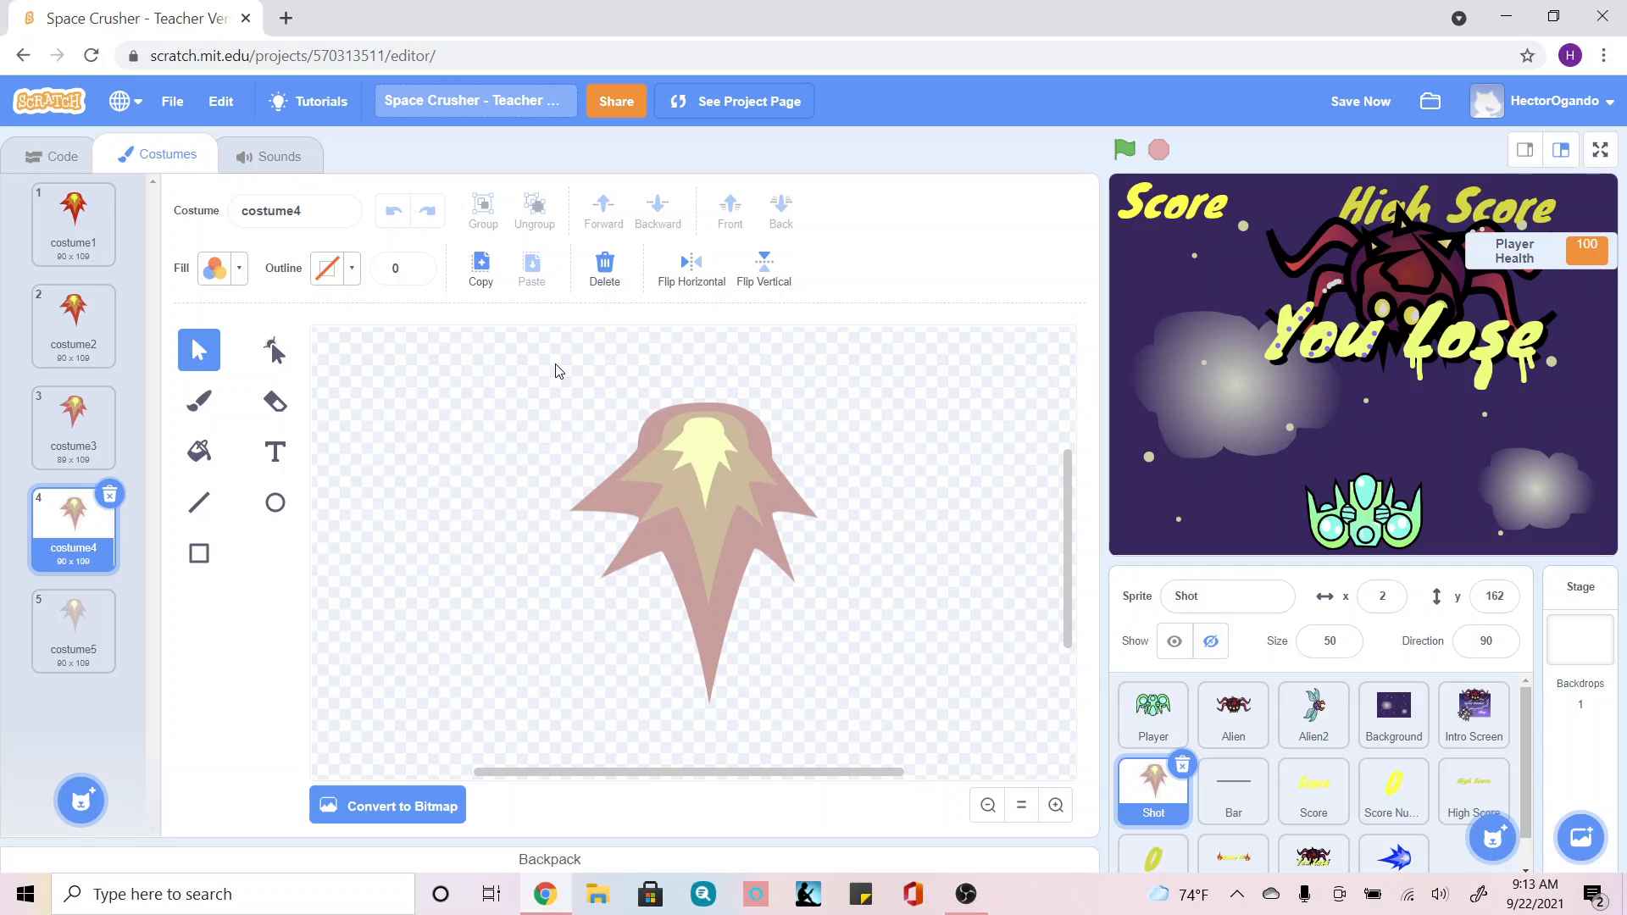
{"action": "left_click_drag", "start_coordinate": [726, 486], "coordinate": [851, 647]}
{"action": "left_click_drag", "start_coordinate": [852, 698], "coordinate": [851, 699]}
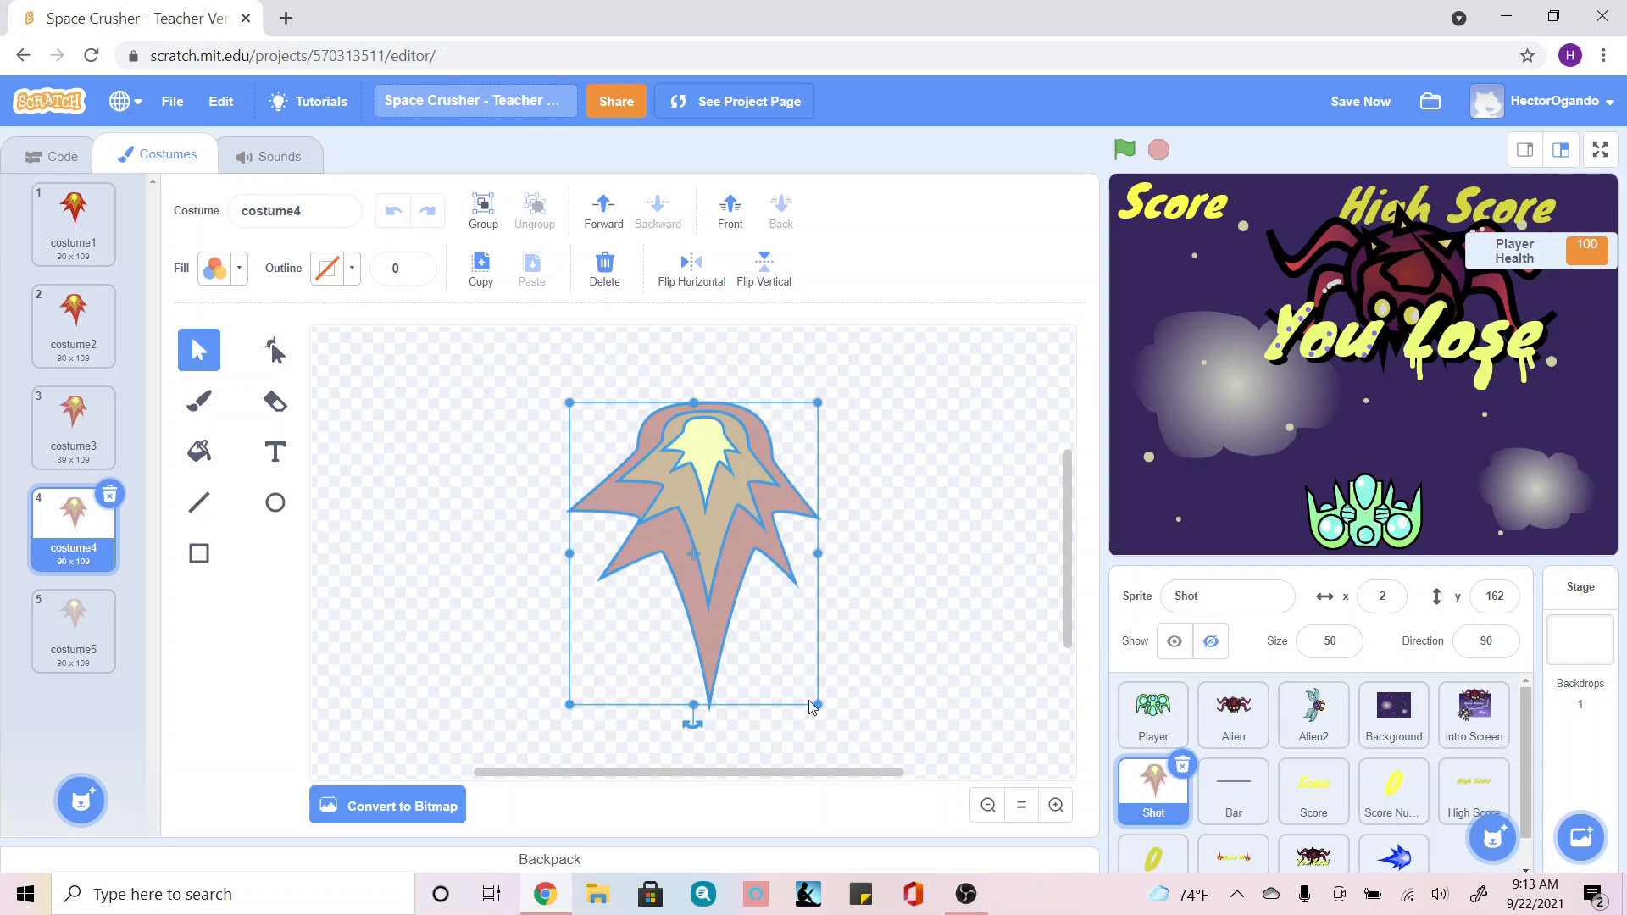
{"action": "left_click_drag", "start_coordinate": [689, 725], "coordinate": [718, 727]}
Step: Select all the flame shapes in costume5, rotate them slightly clockwise, and deselect them
{"action": "left_click", "coordinate": [95, 623]}
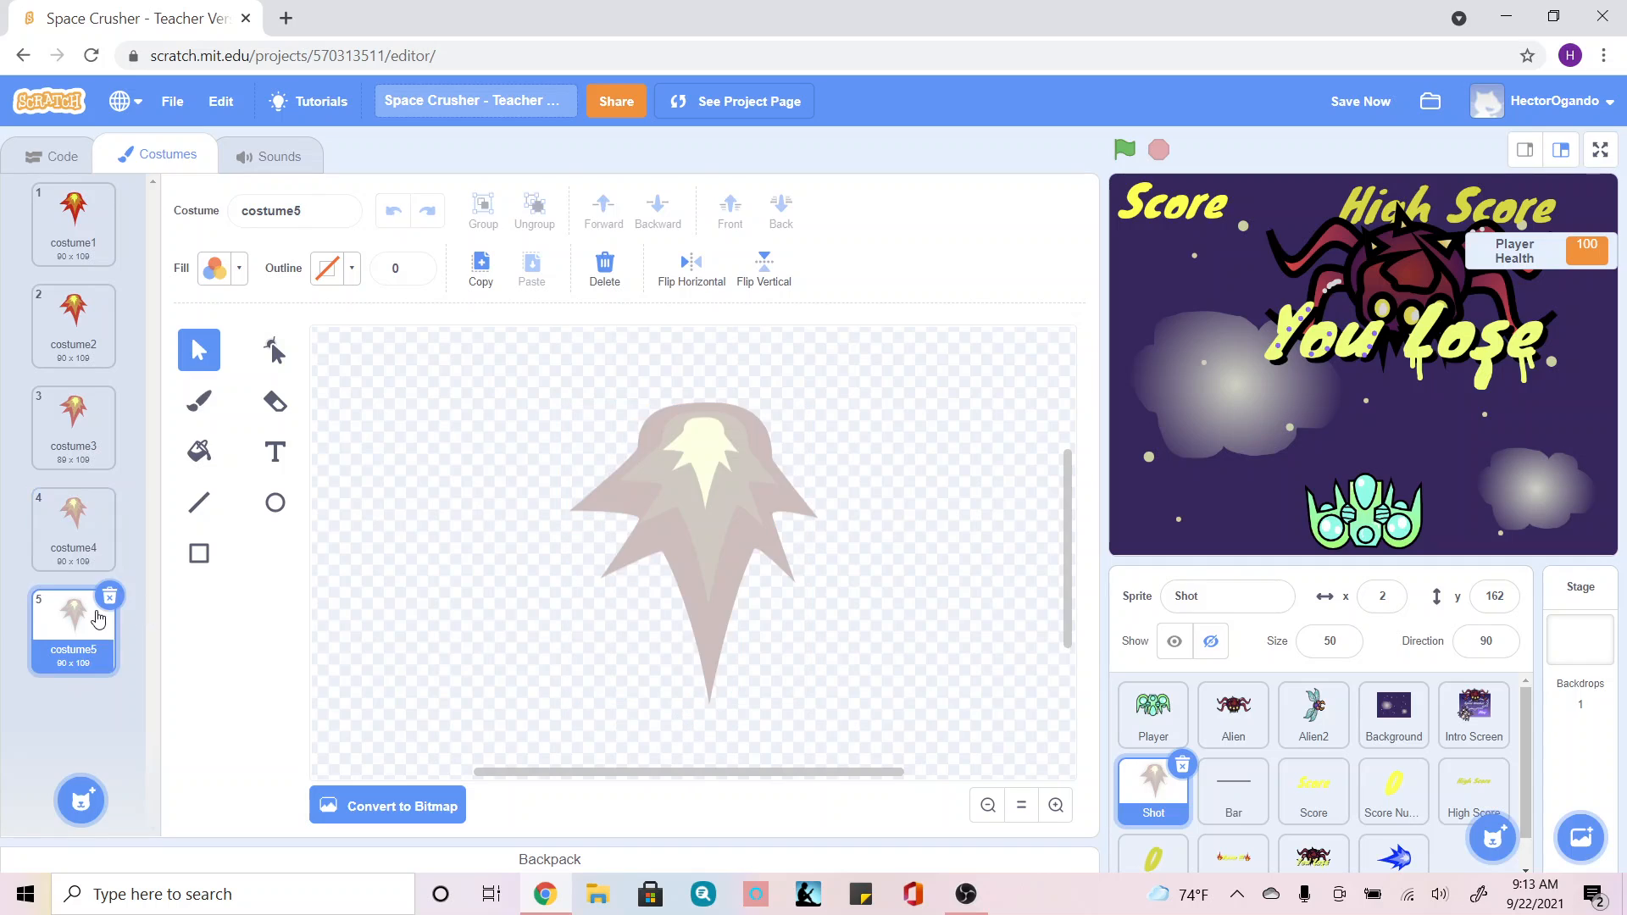
{"action": "left_click_drag", "start_coordinate": [563, 394], "coordinate": [876, 684]}
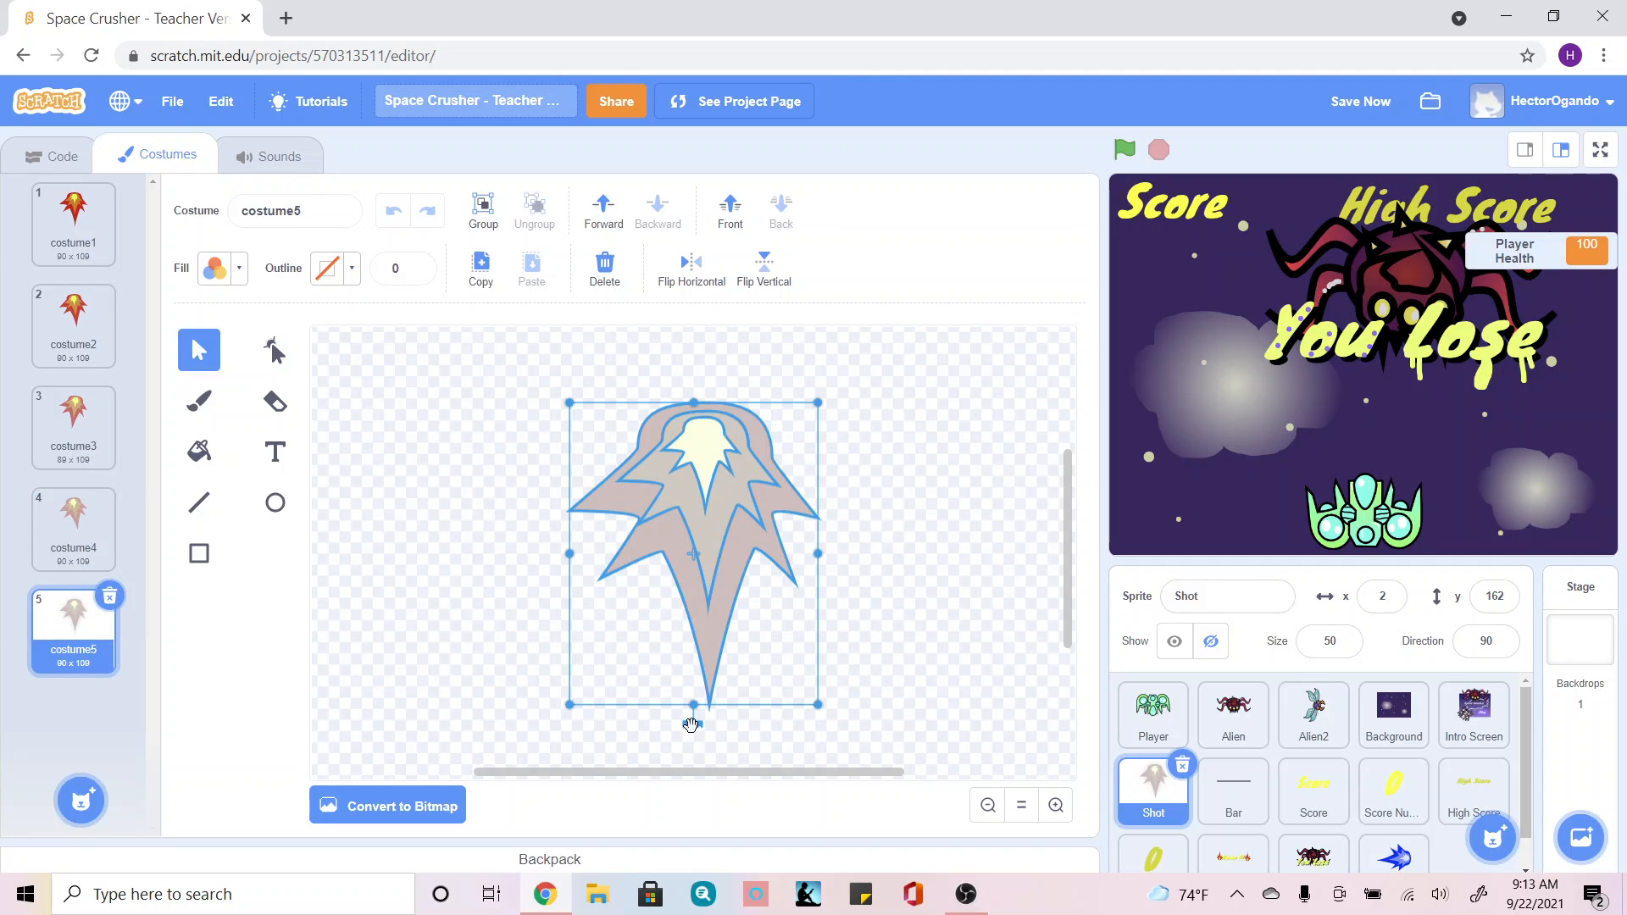
{"action": "left_click_drag", "start_coordinate": [689, 717], "coordinate": [678, 733]}
{"action": "left_click", "coordinate": [1009, 669]}
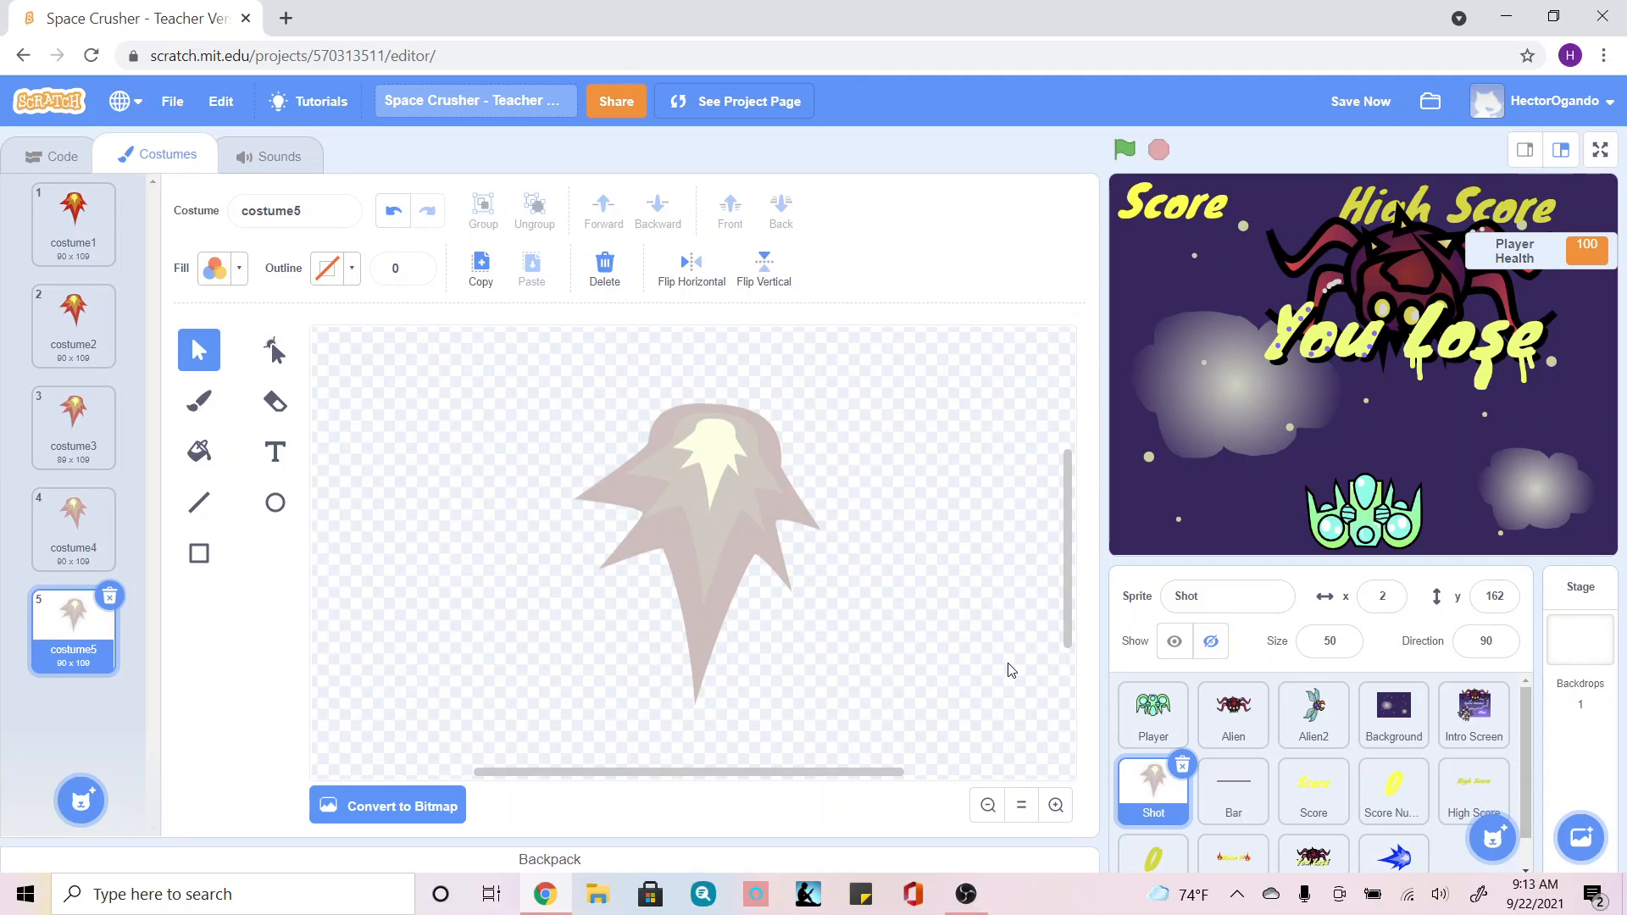
Step: Open the costumes of the EnemyShot sprite
{"action": "scroll", "coordinate": [1394, 852], "scroll_direction": "down", "scroll_amount": 1}
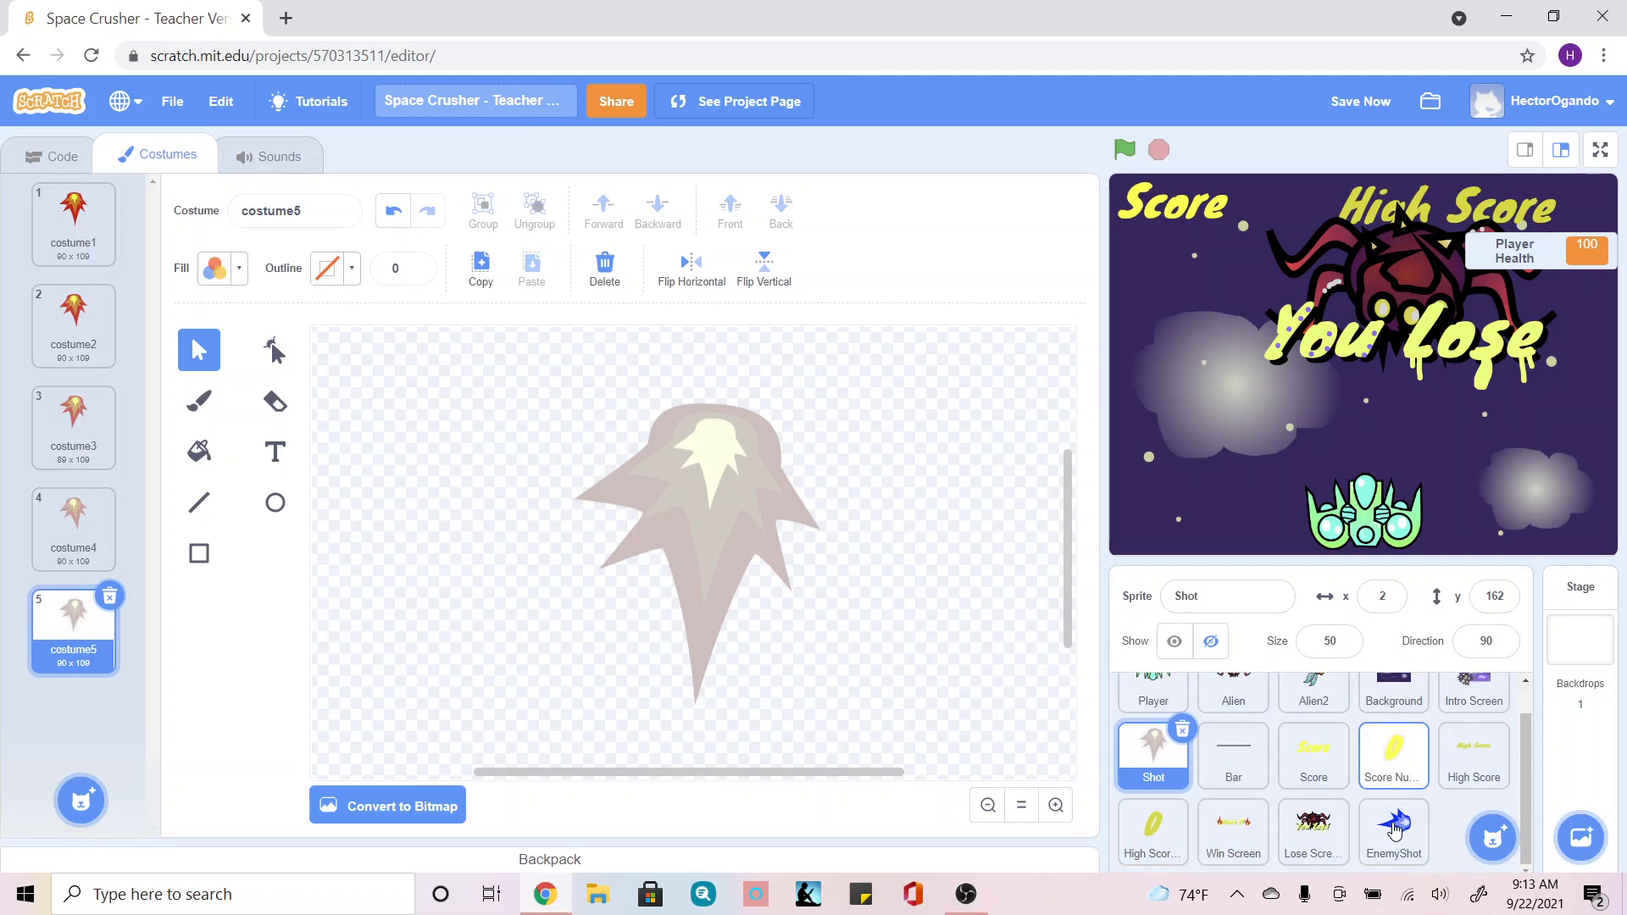
{"action": "left_click", "coordinate": [1395, 827]}
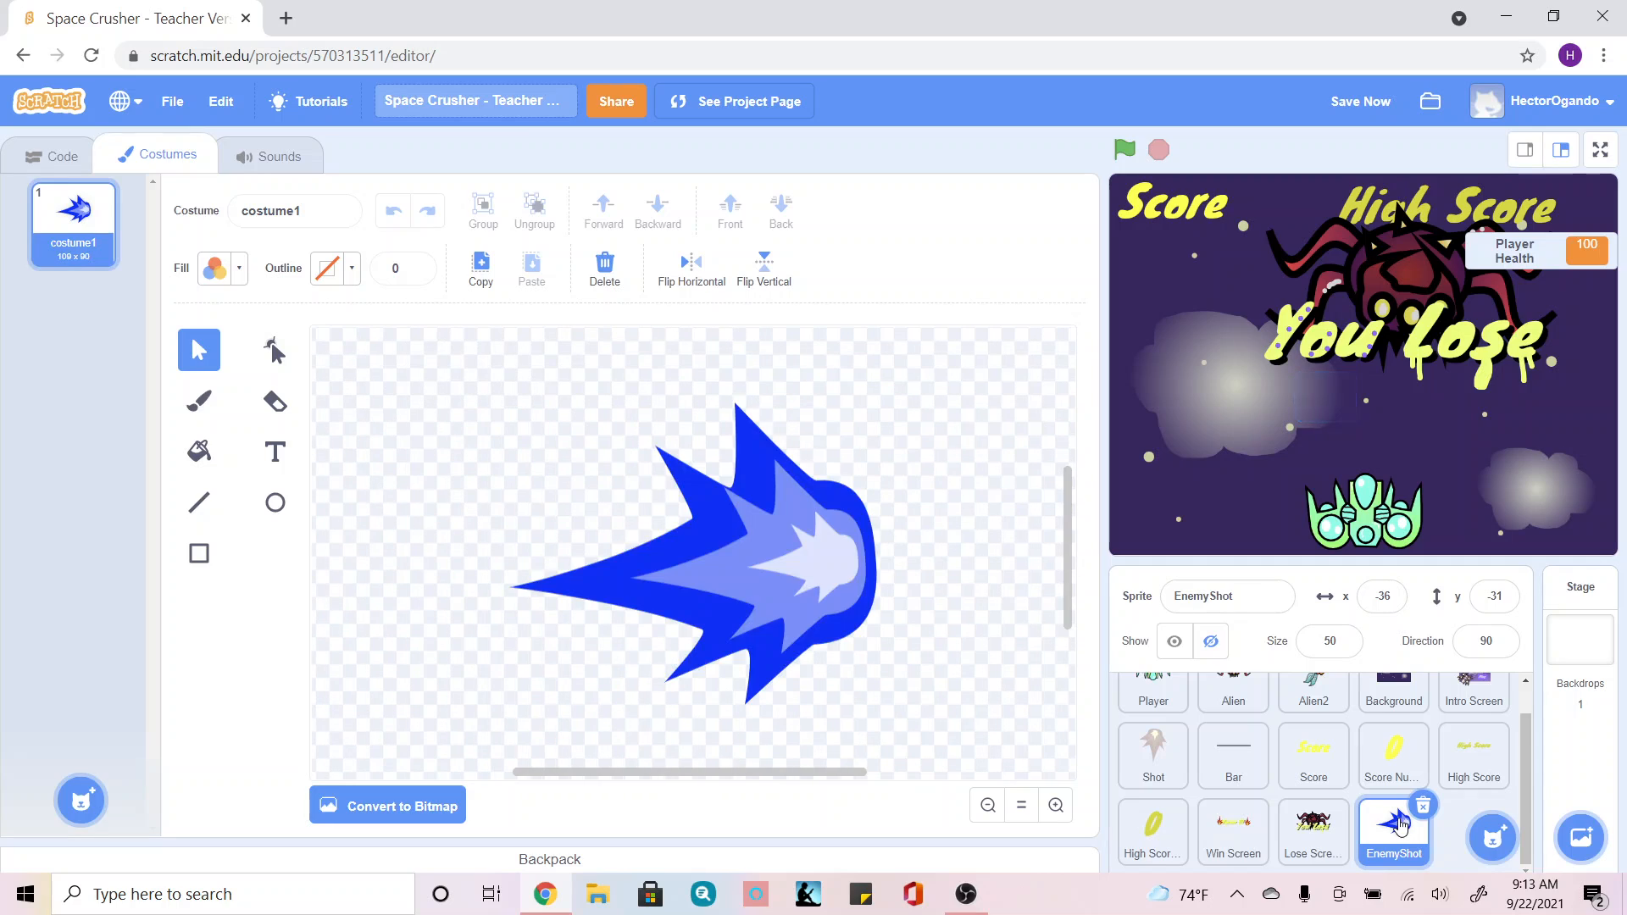